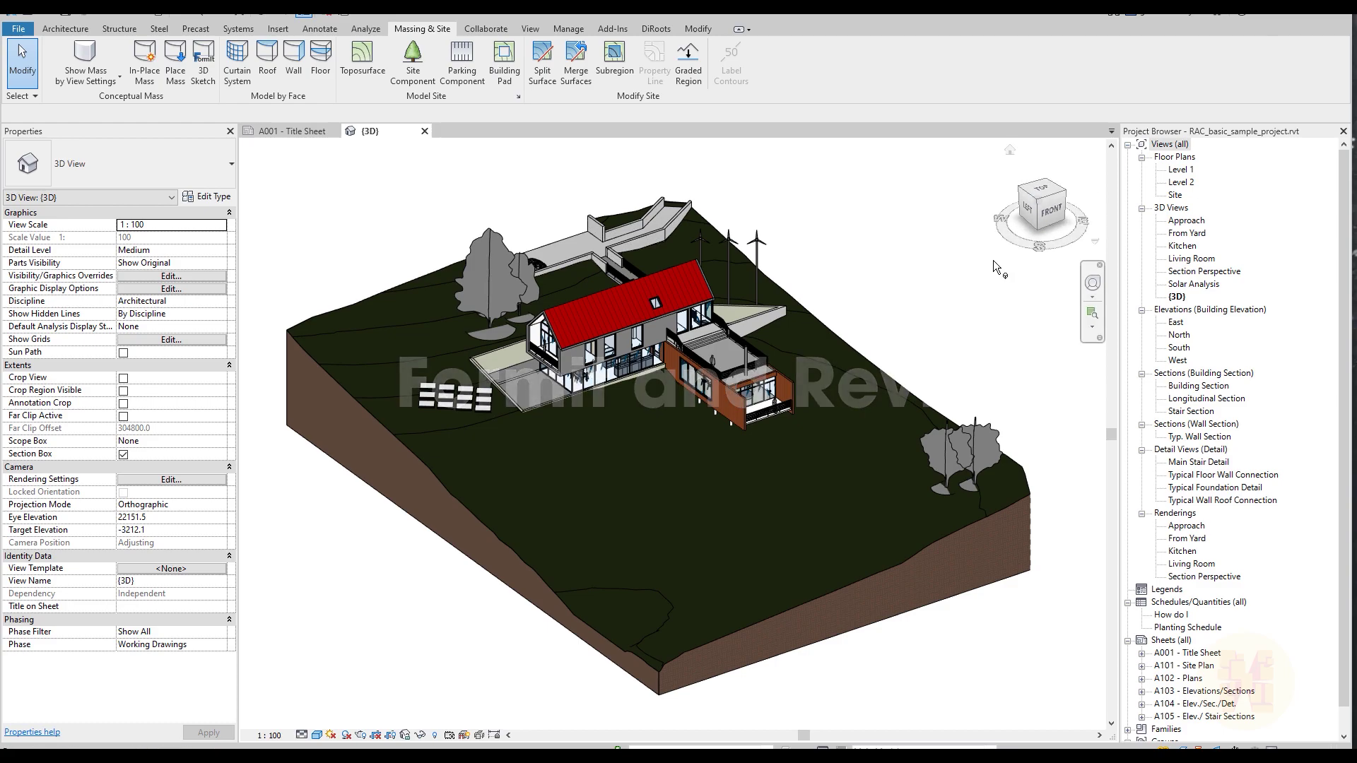
Pan the house left and orbit the 3D view to see the whole sloped site from higher up.
middle_drag(941, 328, 788, 303)
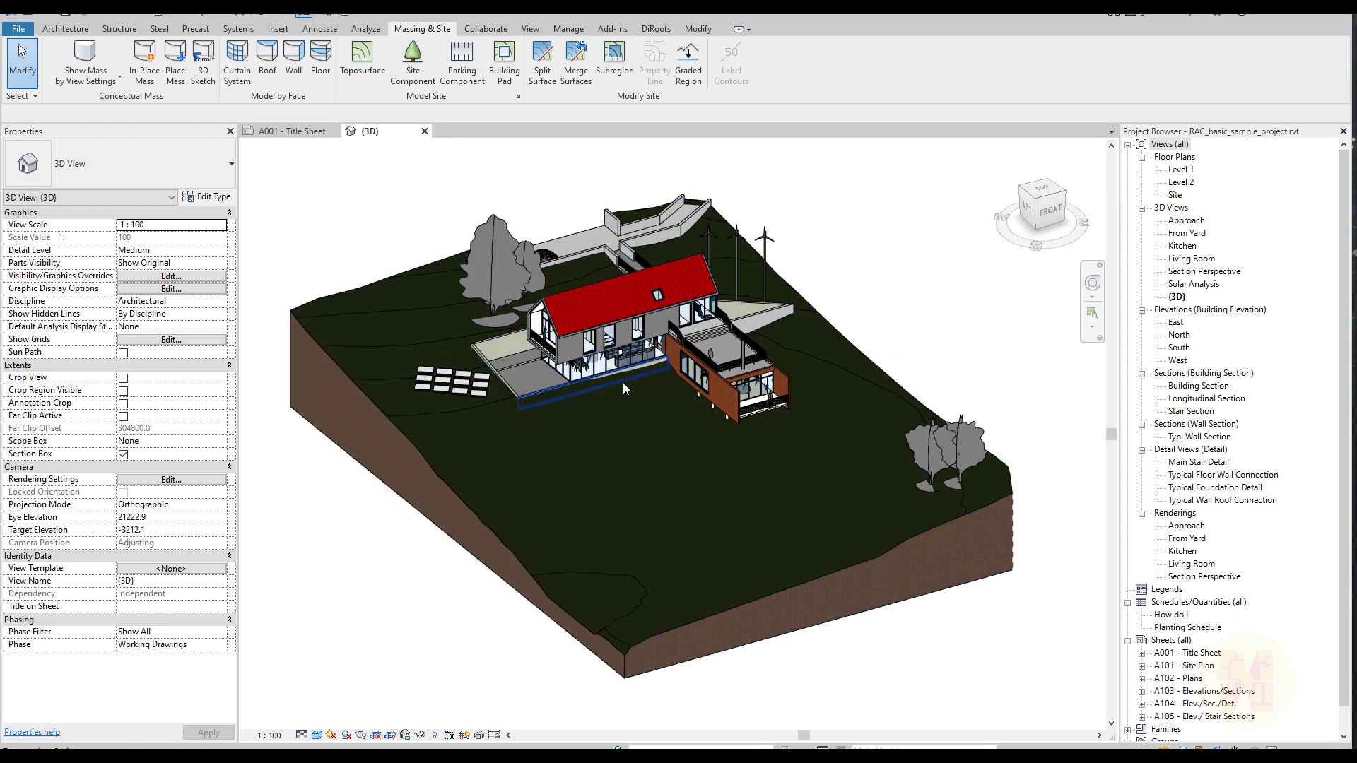
shift+middle_drag(985, 544, 996, 578)
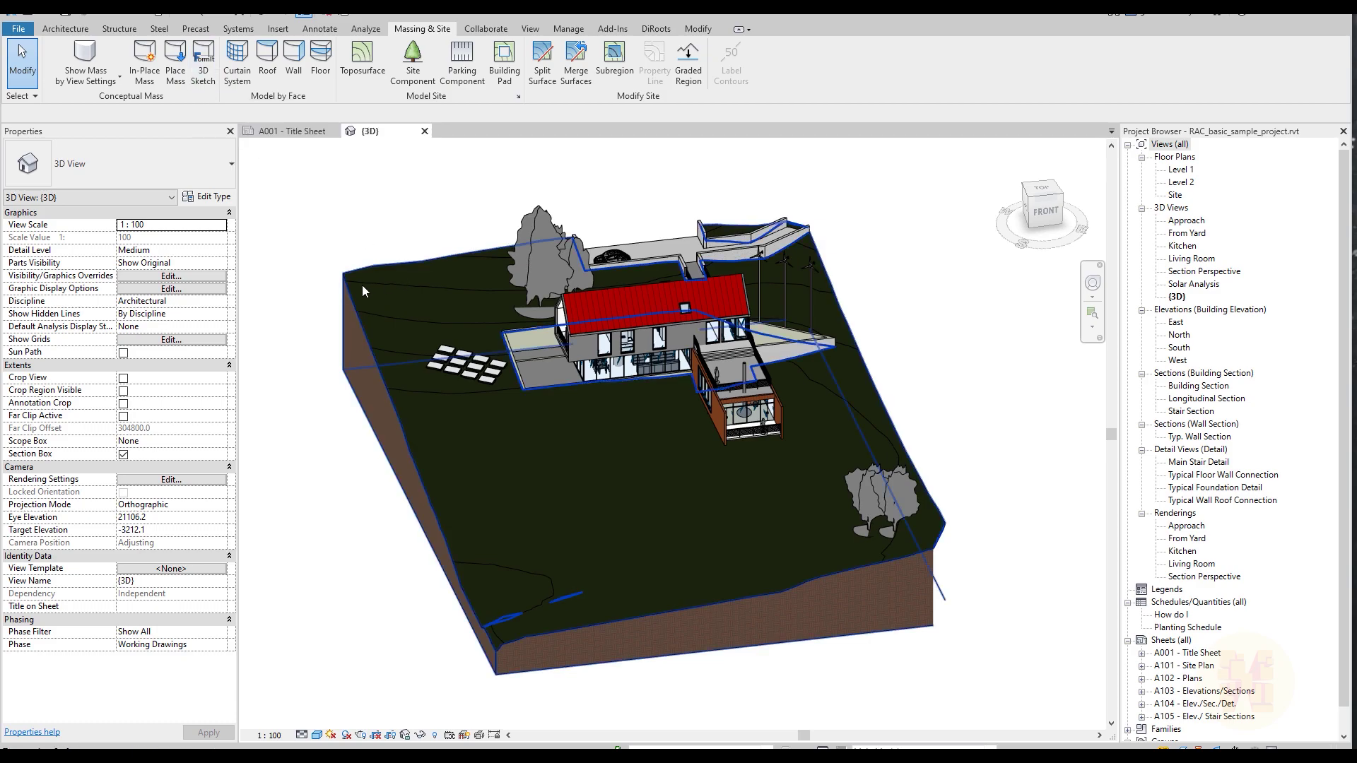
shift+middle_drag(361, 289, 448, 236)
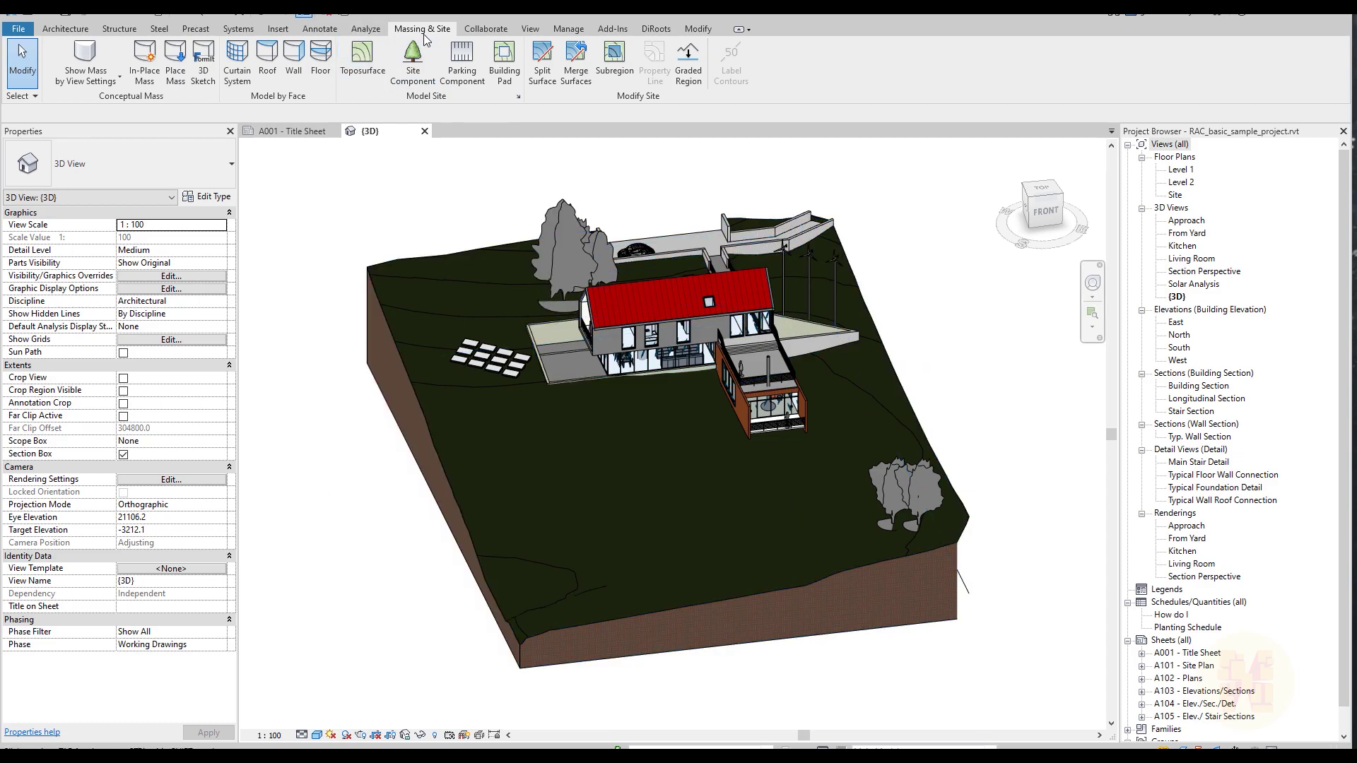
Launch FormIt via 3D Sketch with all visible Revit objects and widen the FormIt window across the screen.
click(203, 67)
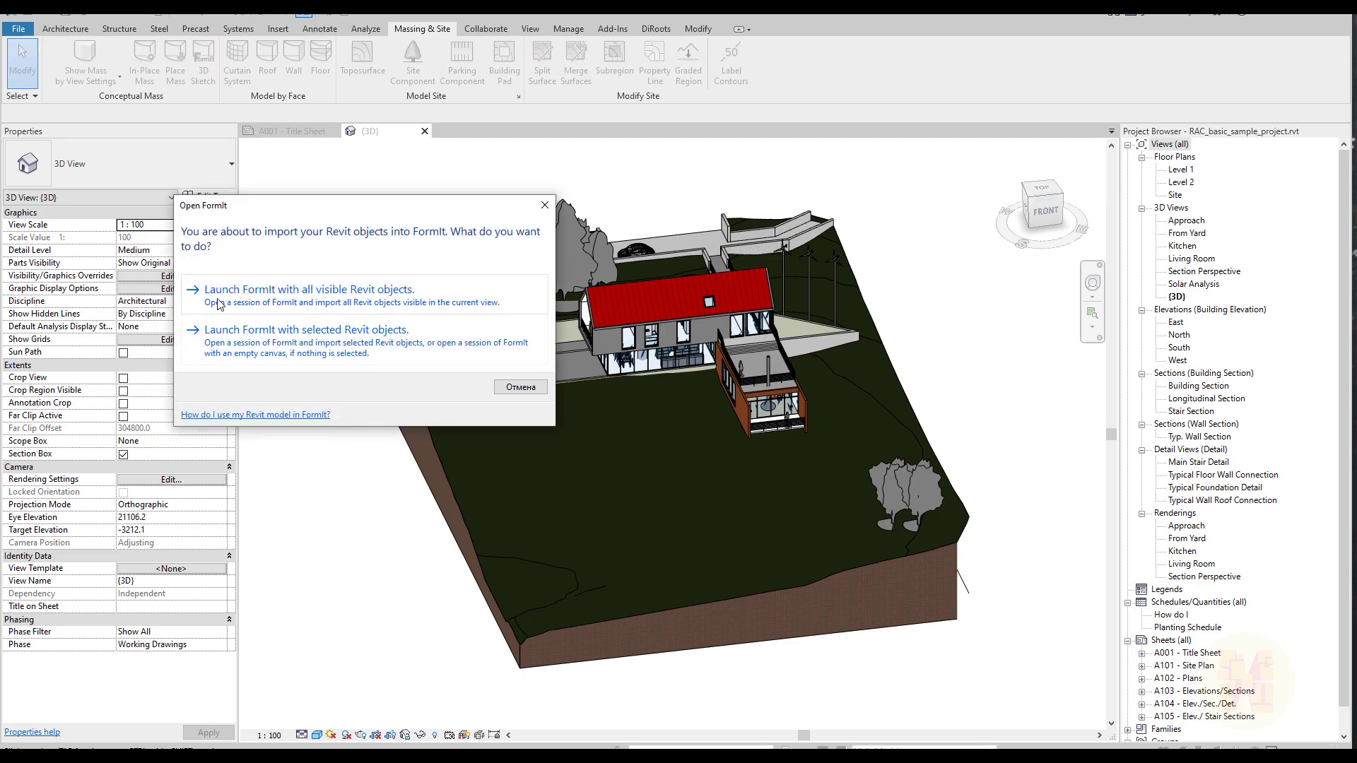
click(370, 296)
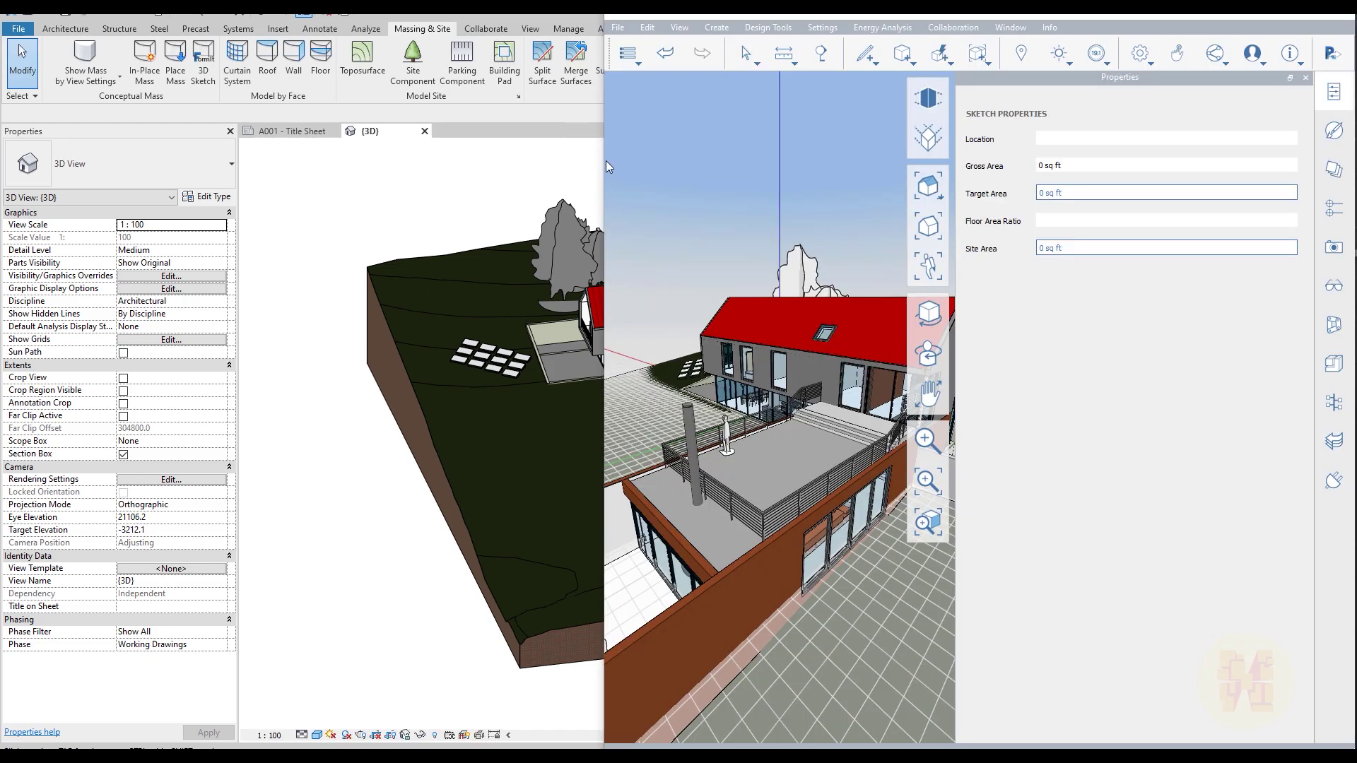
click(401, 360)
middle_drag(401, 360, 246, 360)
key(alt+Tab)
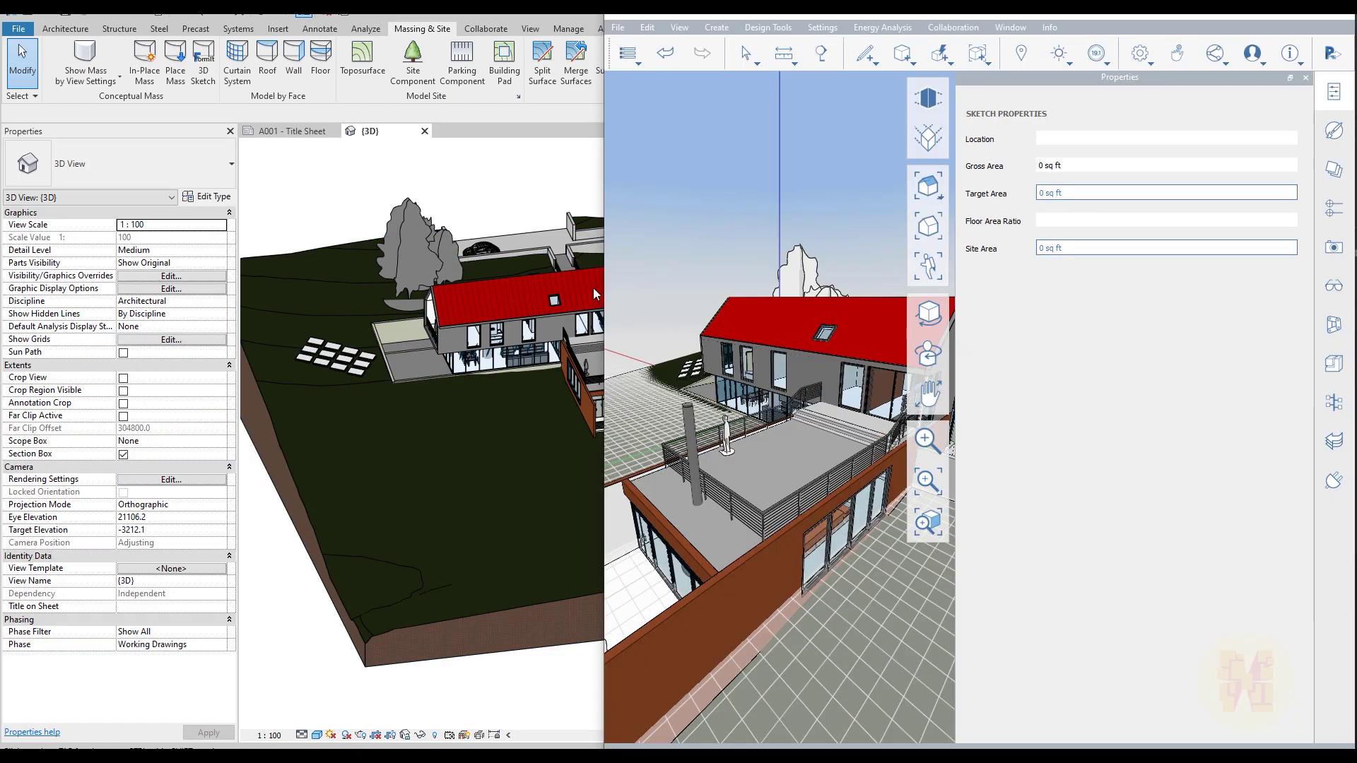
drag(605, 286, 5, 313)
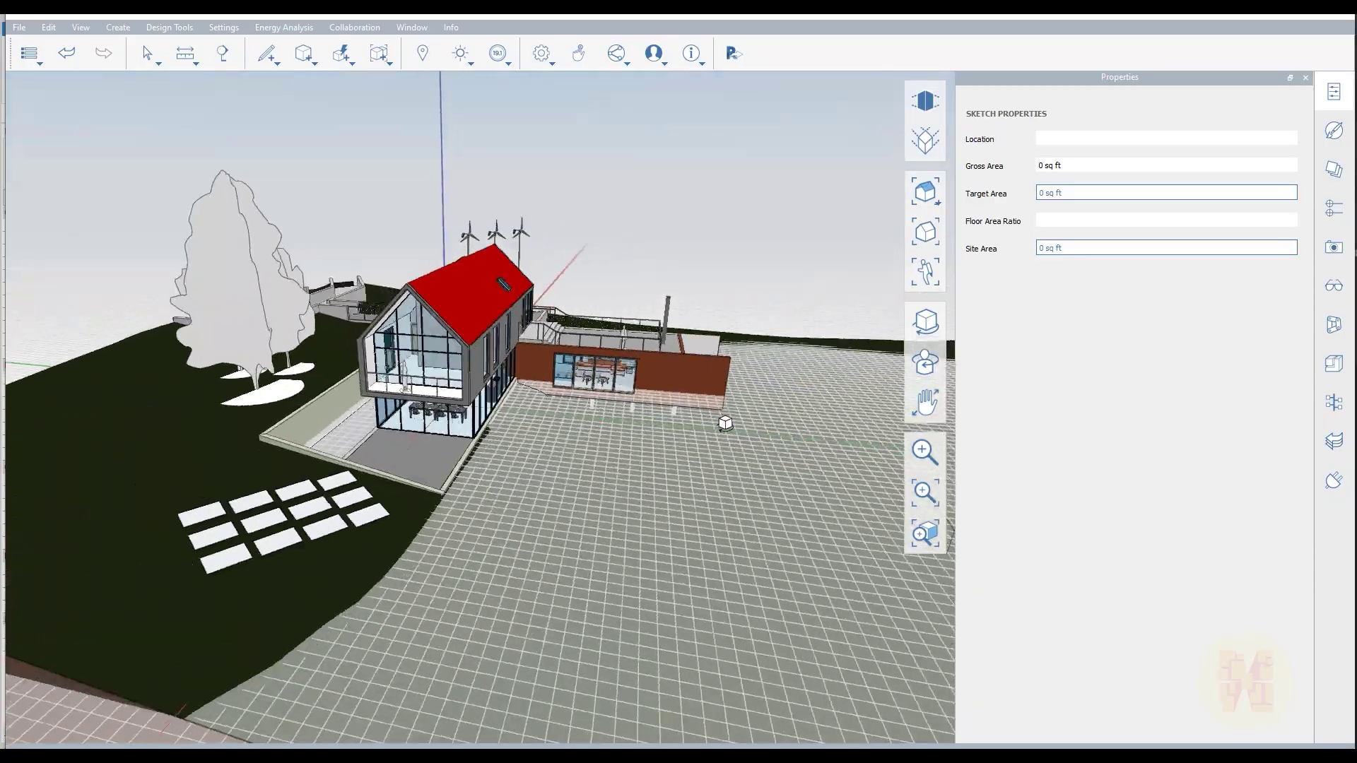
Orbit and zoom the FormIt view onto the lower wing's red wall and glass doors.
middle_drag(725, 422, 210, 351)
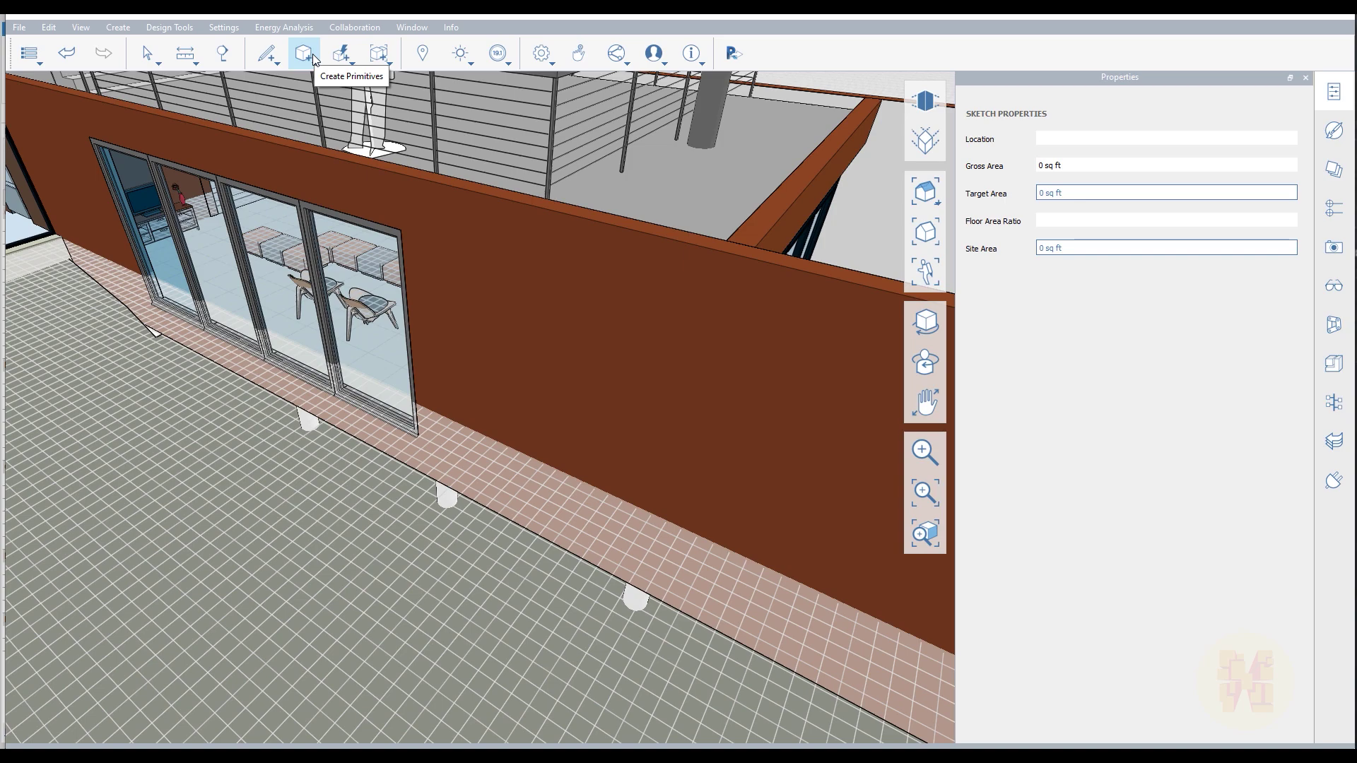
Place a box primitive in front of the red wall and push its side face in to shorten it.
click(314, 60)
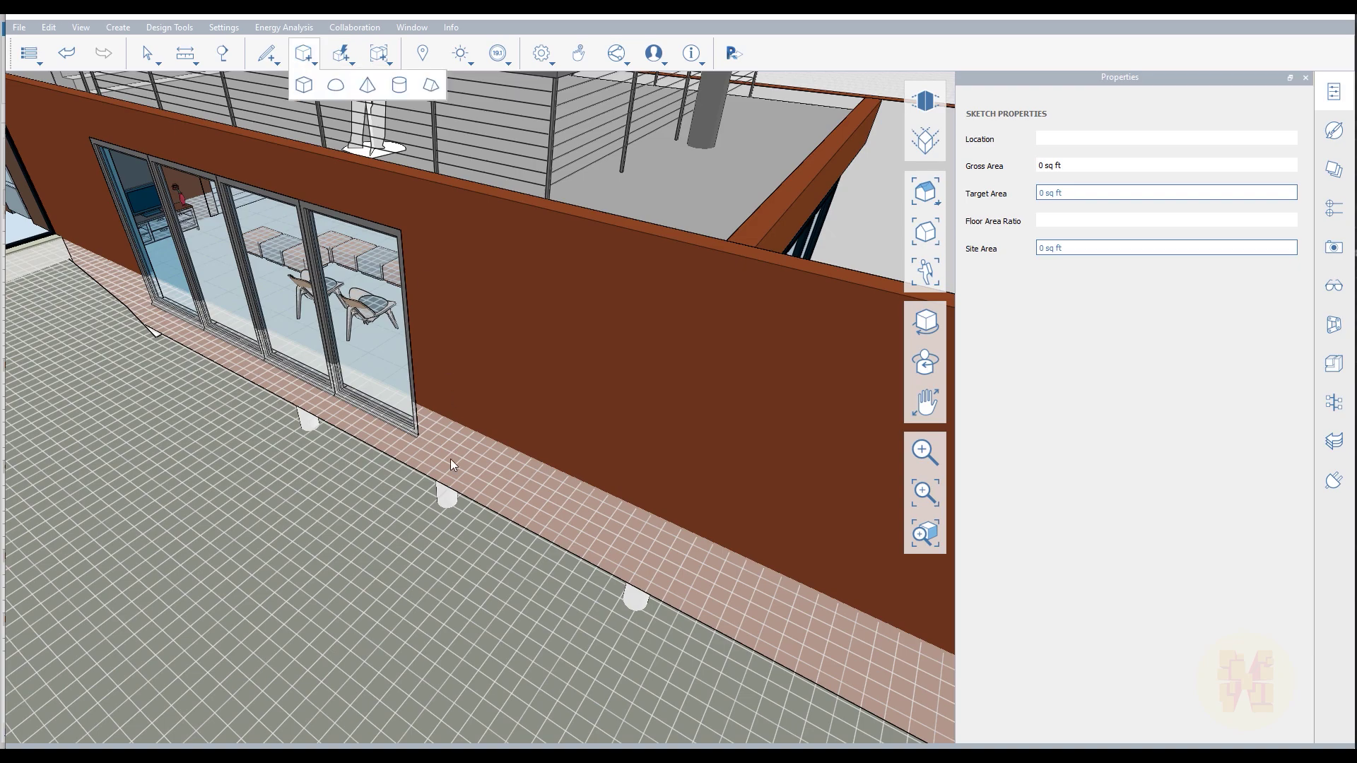
click(304, 85)
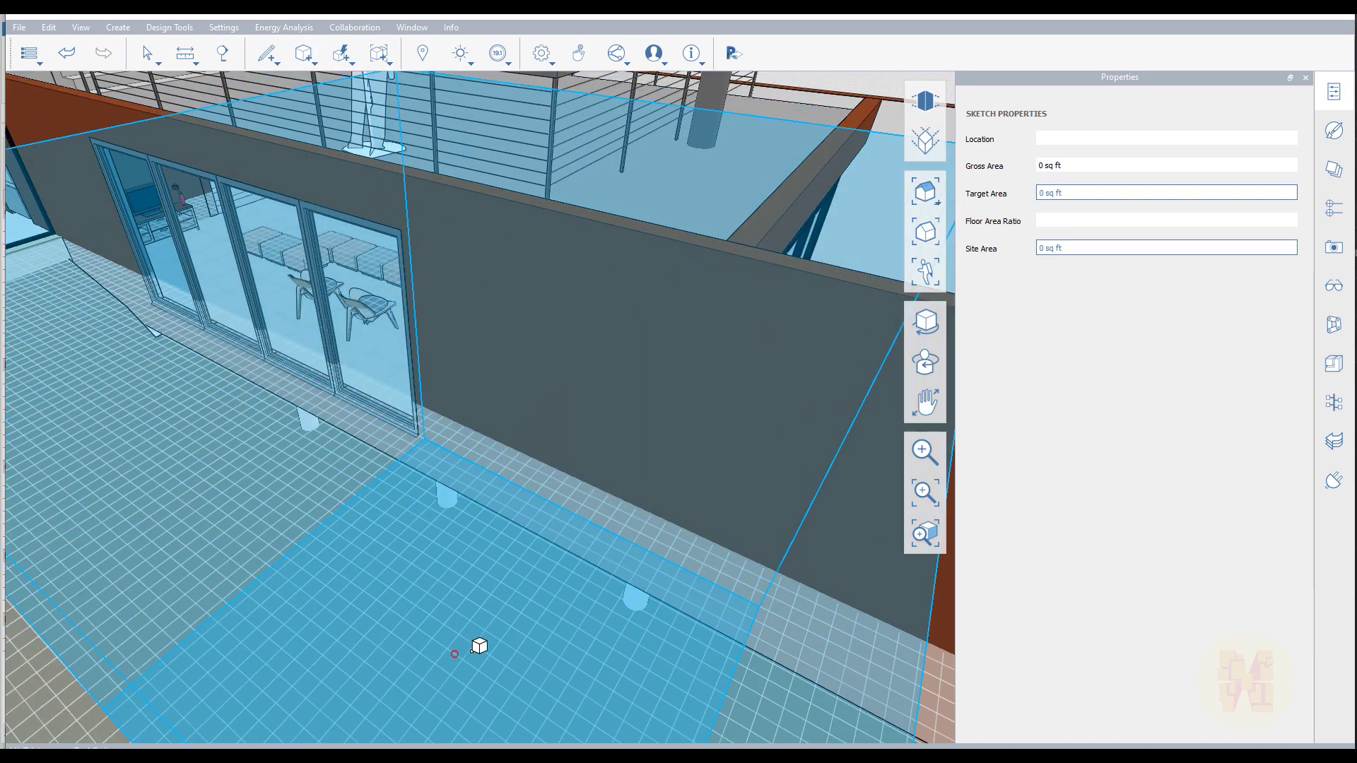
click(493, 633)
scroll(553, 422, down, 5)
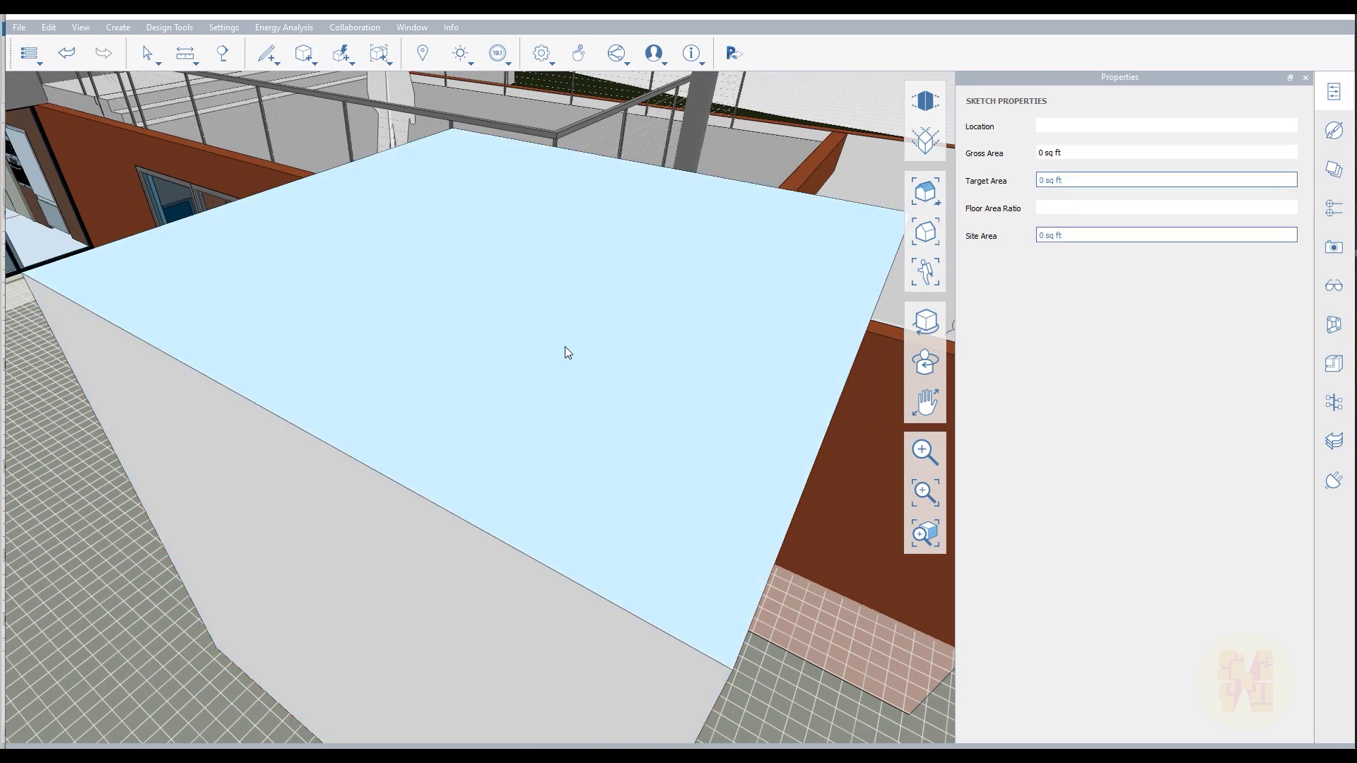
middle_drag(563, 351, 554, 393)
scroll(560, 523, up, 3)
middle_drag(454, 530, 530, 555)
drag(561, 585, 463, 463)
Move the box's top edge 4' to slant it into a wedge, then orbit to the building's front.
middle_drag(463, 462, 448, 517)
click(429, 401)
scroll(410, 393, up, 3)
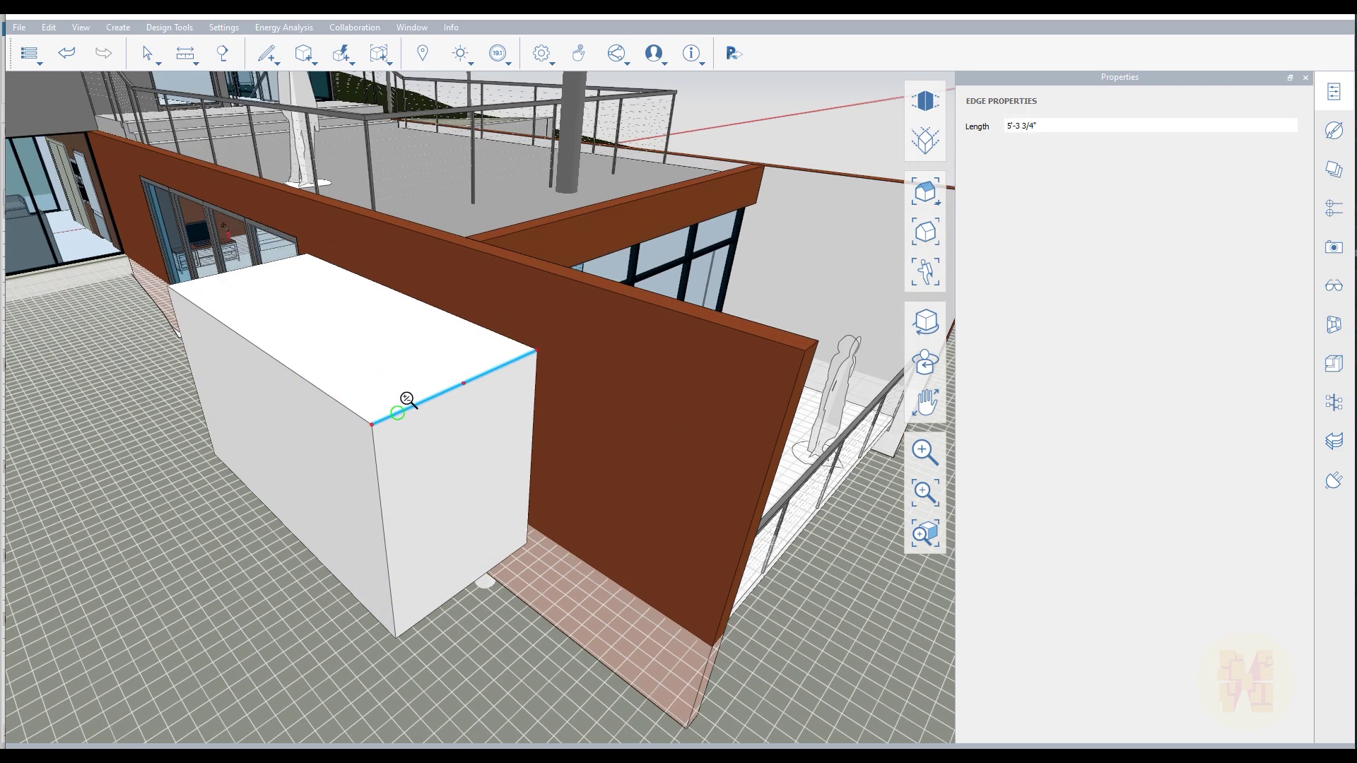
mouse_move(406, 397)
mouse_down()
mouse_move(342, 362)
mouse_move(487, 458)
mouse_up()
scroll(560, 405, down, 3)
mouse_move(560, 405)
middle_down()
mouse_move(494, 457)
mouse_move(248, 494)
mouse_move(606, 485)
mouse_move(586, 475)
mouse_move(602, 466)
middle_up()
scroll(602, 462, up, 3)
scroll(602, 463, down, 2)
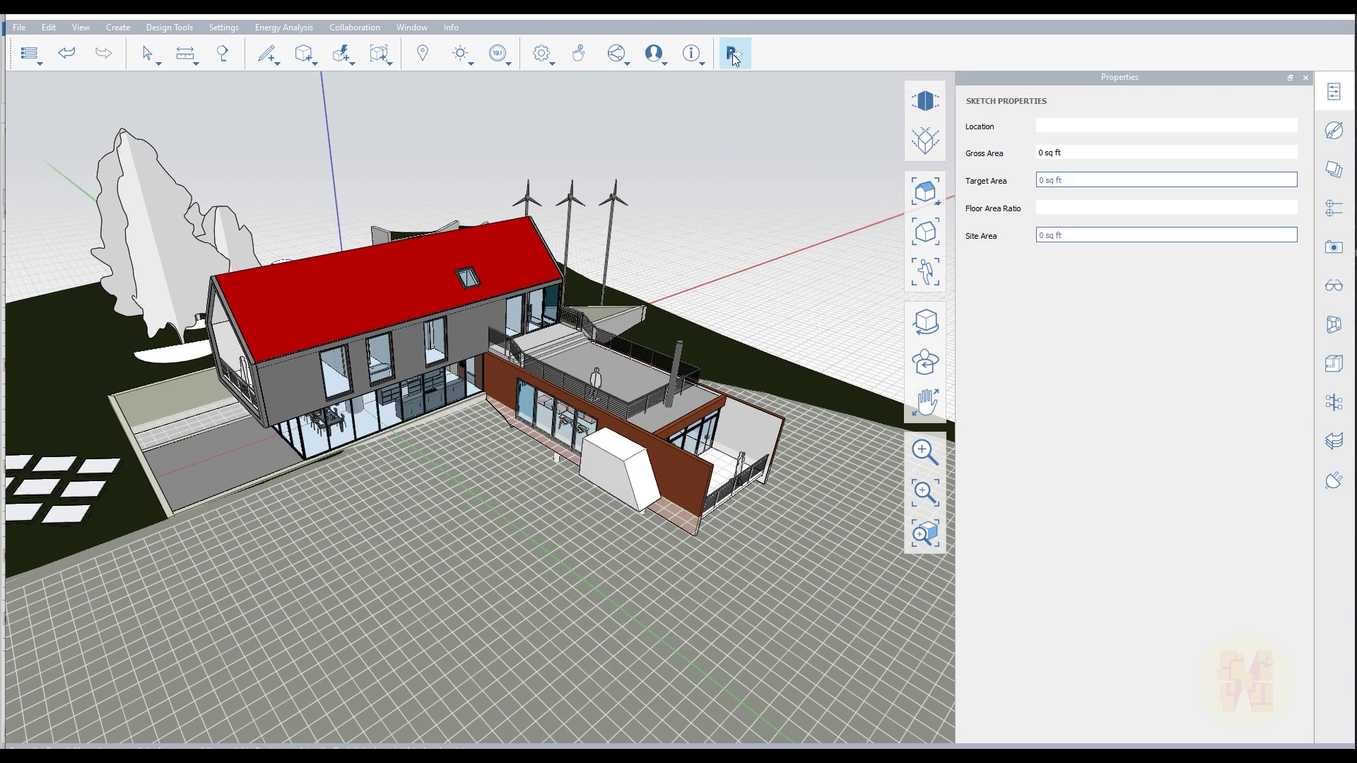
Send all visible FormIt objects to Revit and zoom in on the wing with the new mass.
click(734, 54)
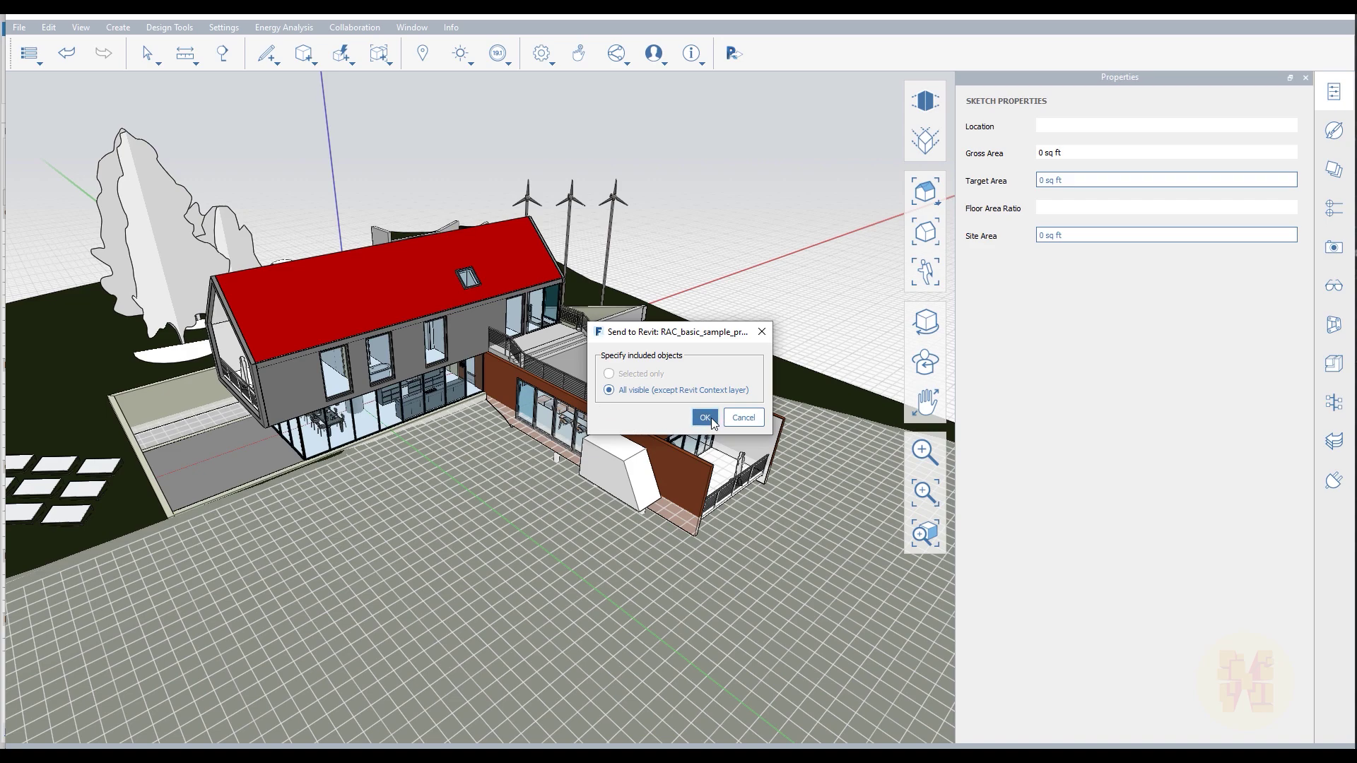
click(704, 417)
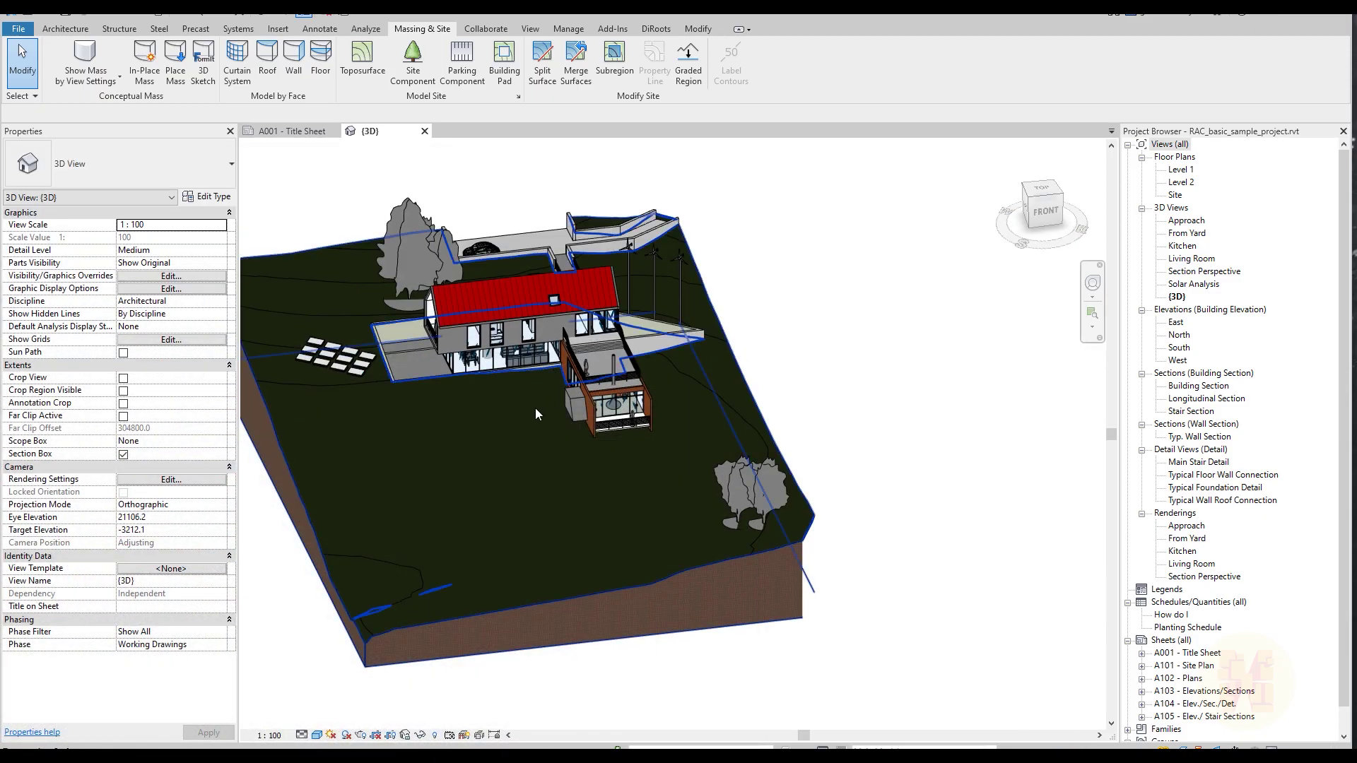
shift+middle_drag(576, 430, 573, 396)
scroll(581, 366, up, 8)
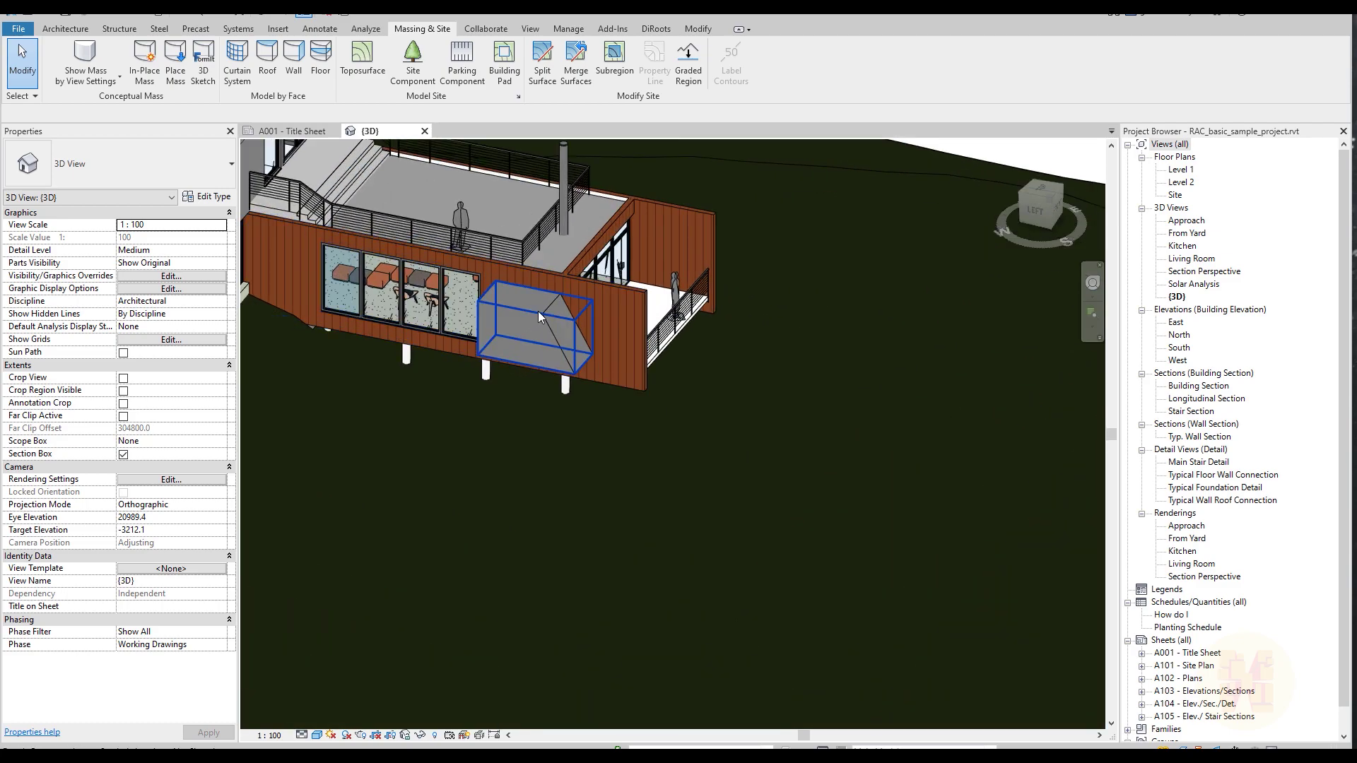
Select the imported FormIt Geometry in Revit, check its element type, then clear the selection.
click(539, 316)
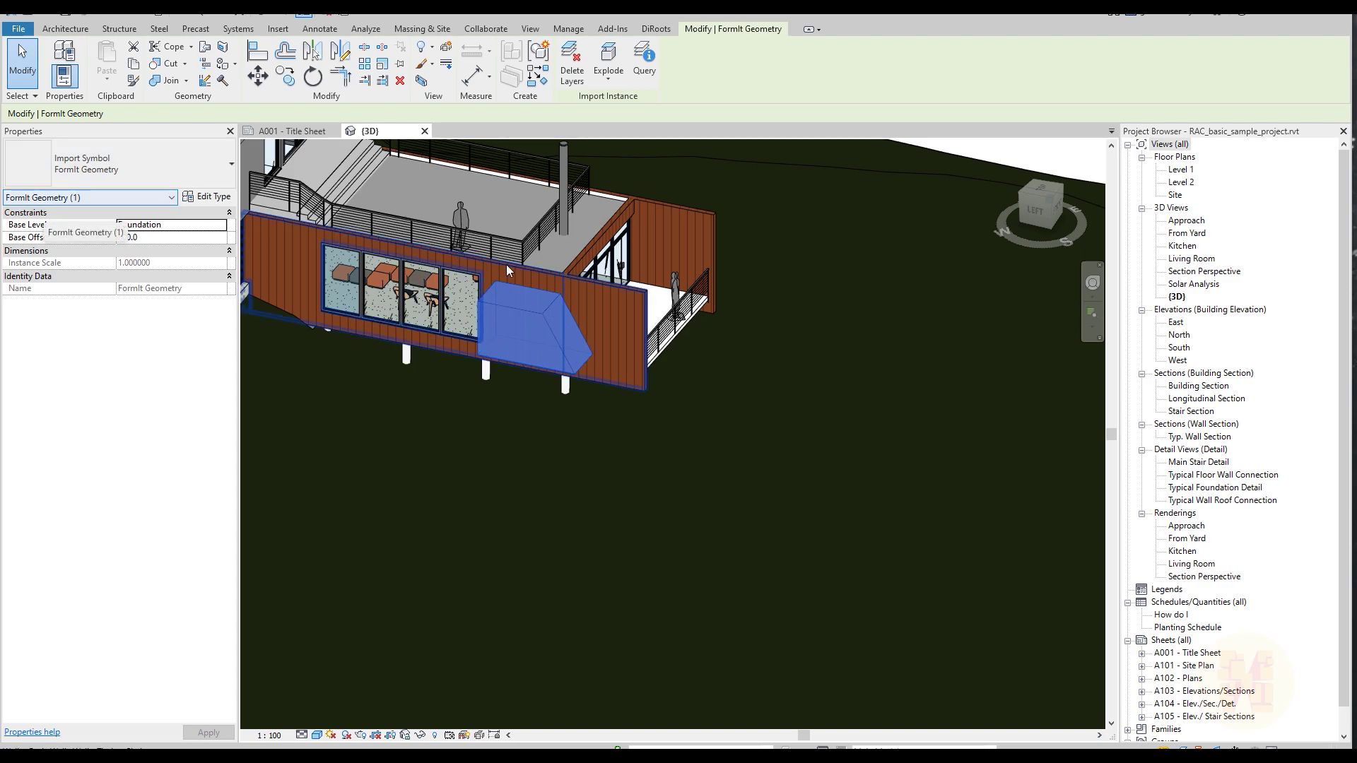
shift+middle_drag(613, 307, 587, 339)
scroll(586, 339, up, 5)
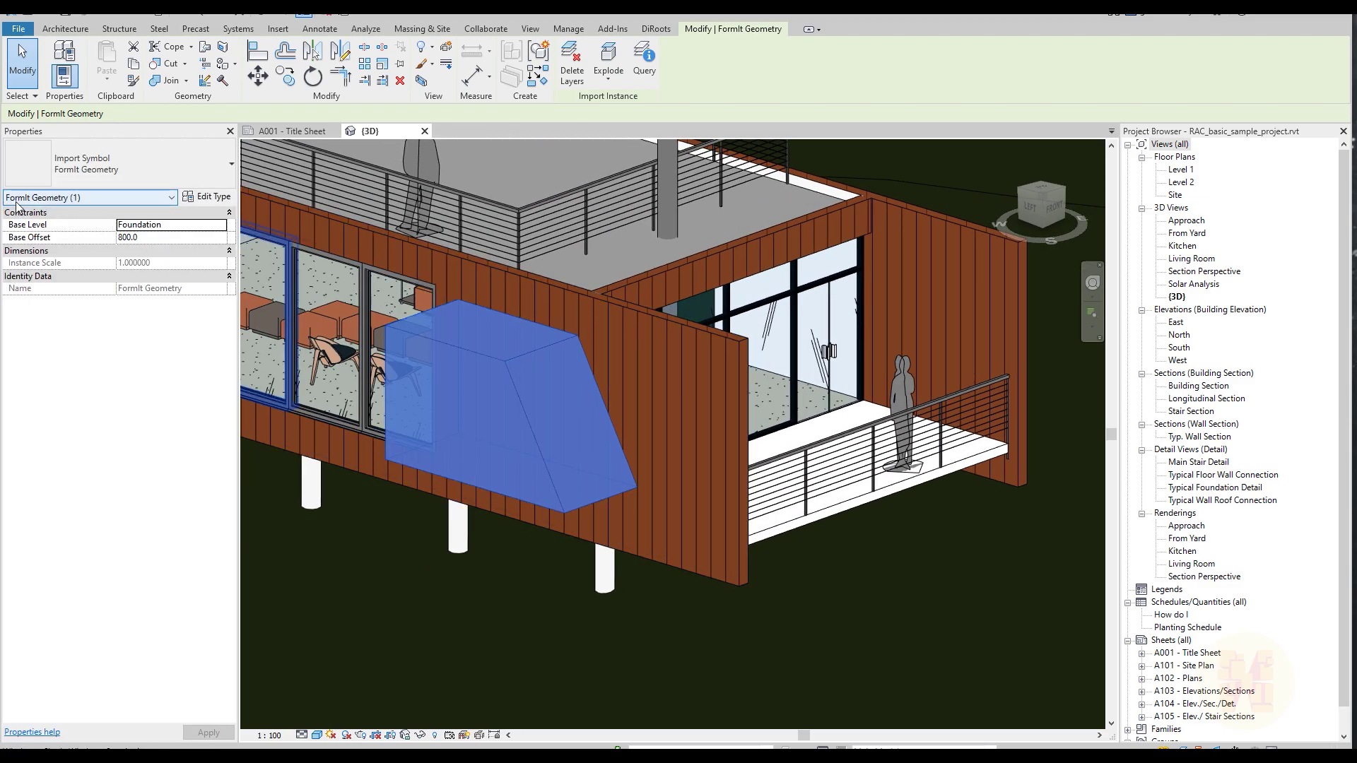
click(79, 197)
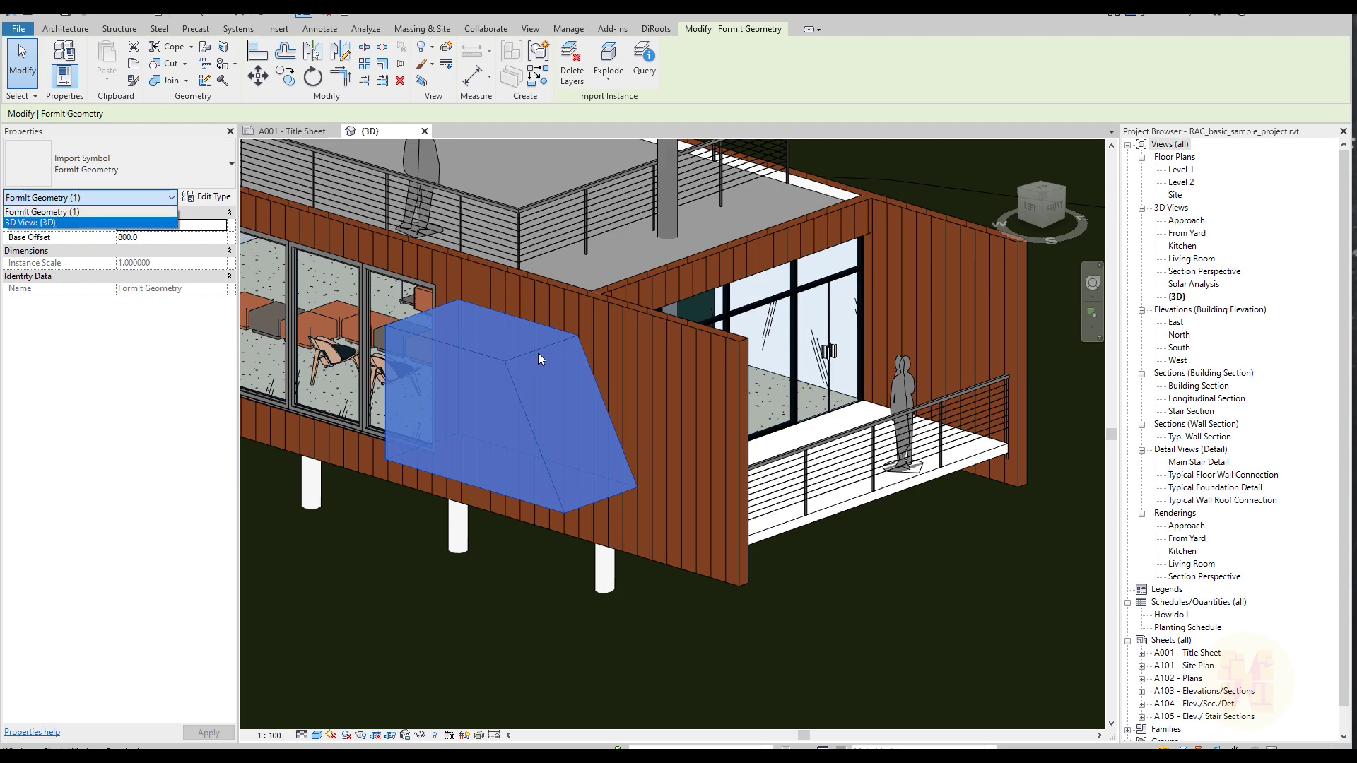
key(Escape)
key(Escape)
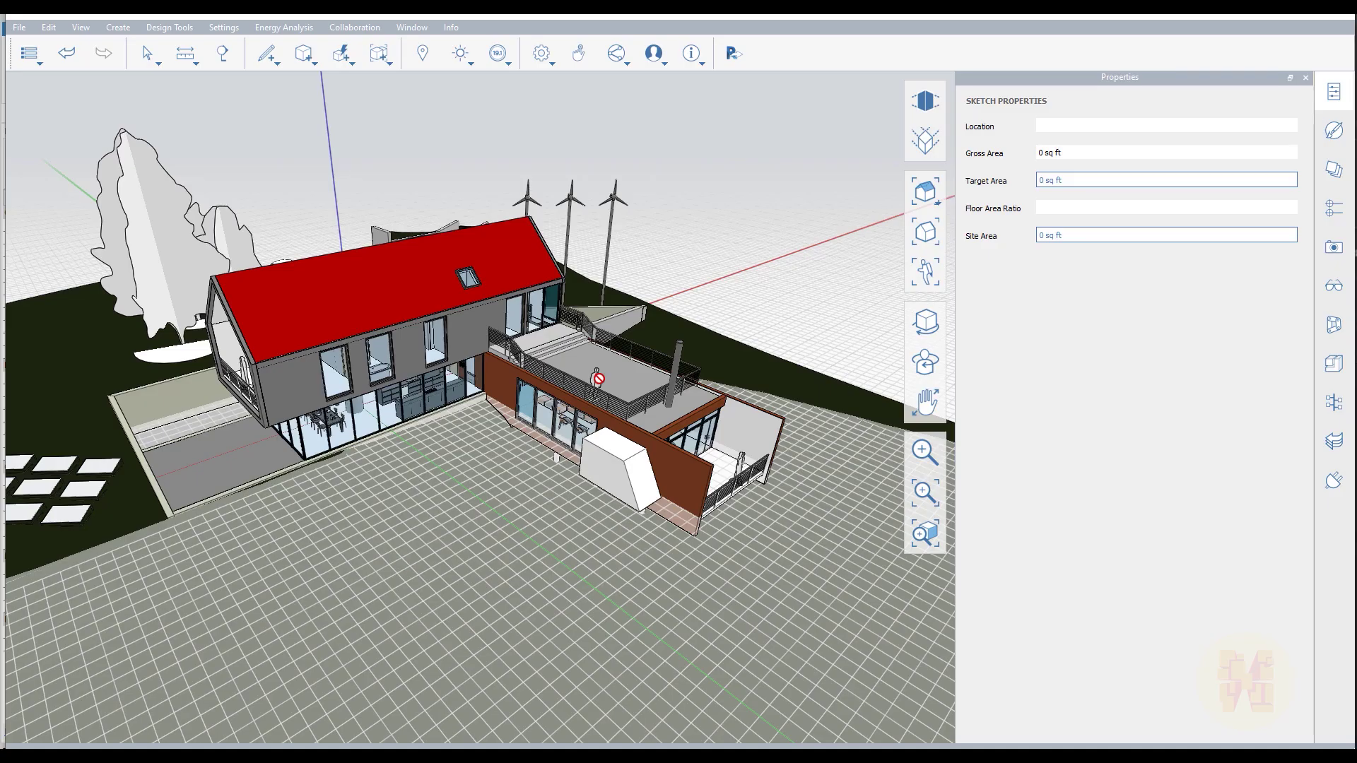
Drag the mass's top edge to reshape it and send the objects to Revit again.
scroll(556, 456, up, 5)
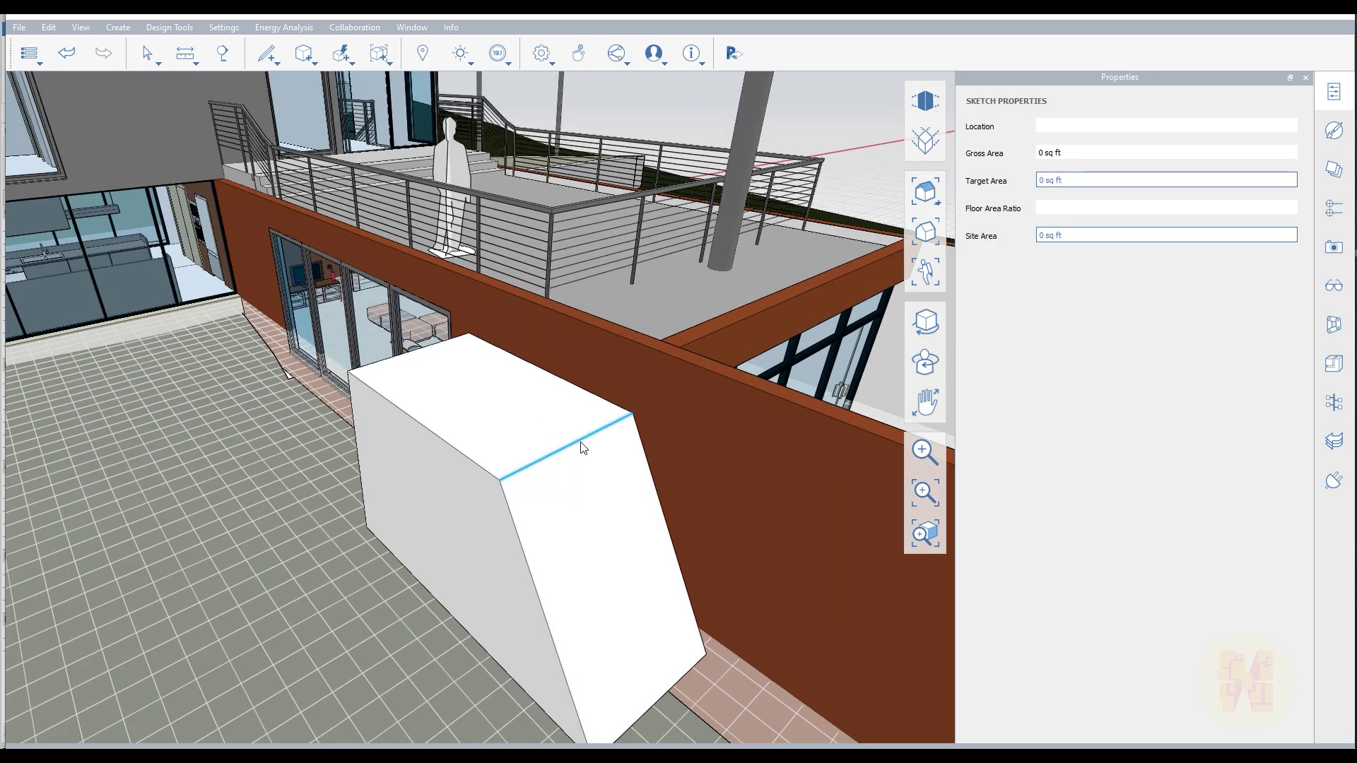
click(585, 446)
mouse_move(584, 447)
mouse_down()
mouse_move(469, 385)
mouse_move(469, 464)
mouse_move(494, 470)
mouse_up()
click(734, 53)
click(704, 415)
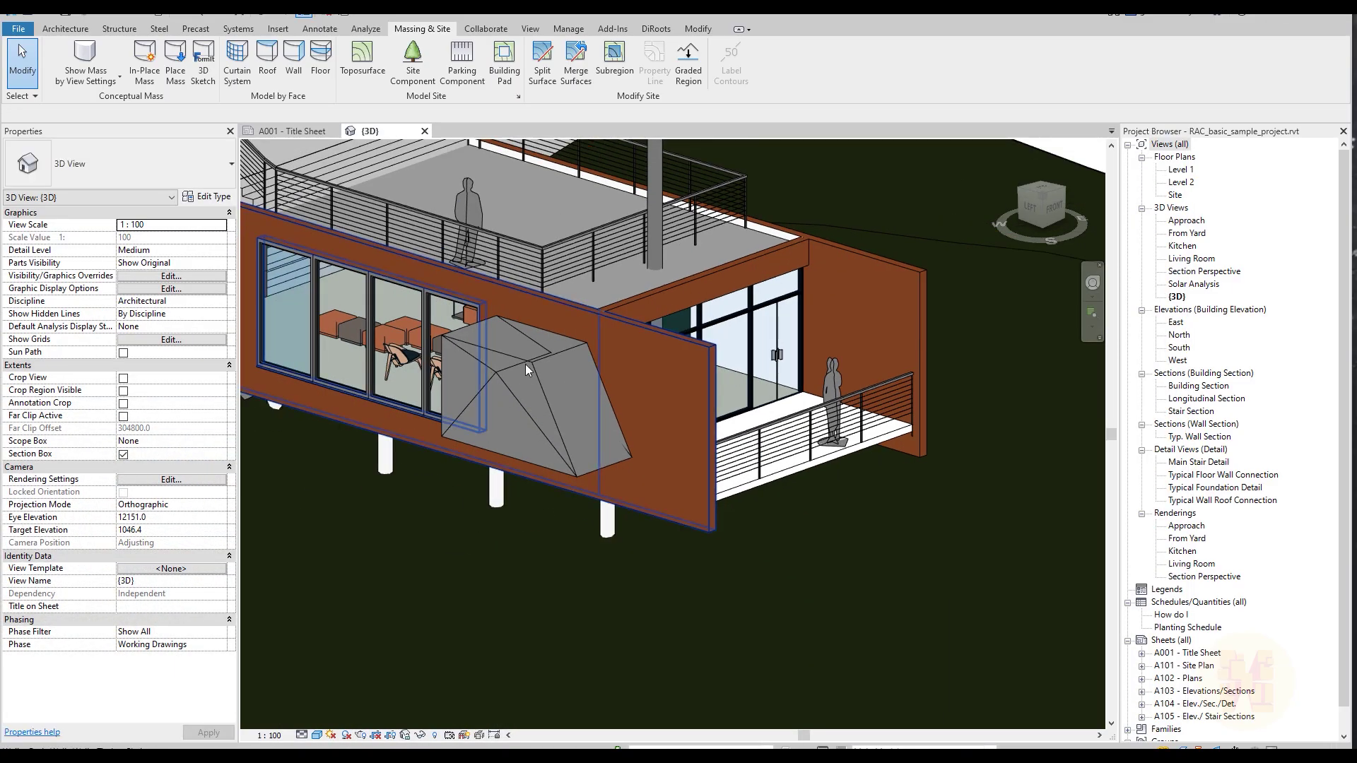
Select and deselect the new FormIt Geometry (2) in Revit, then orbit to see the whole house.
scroll(524, 363, up, 4)
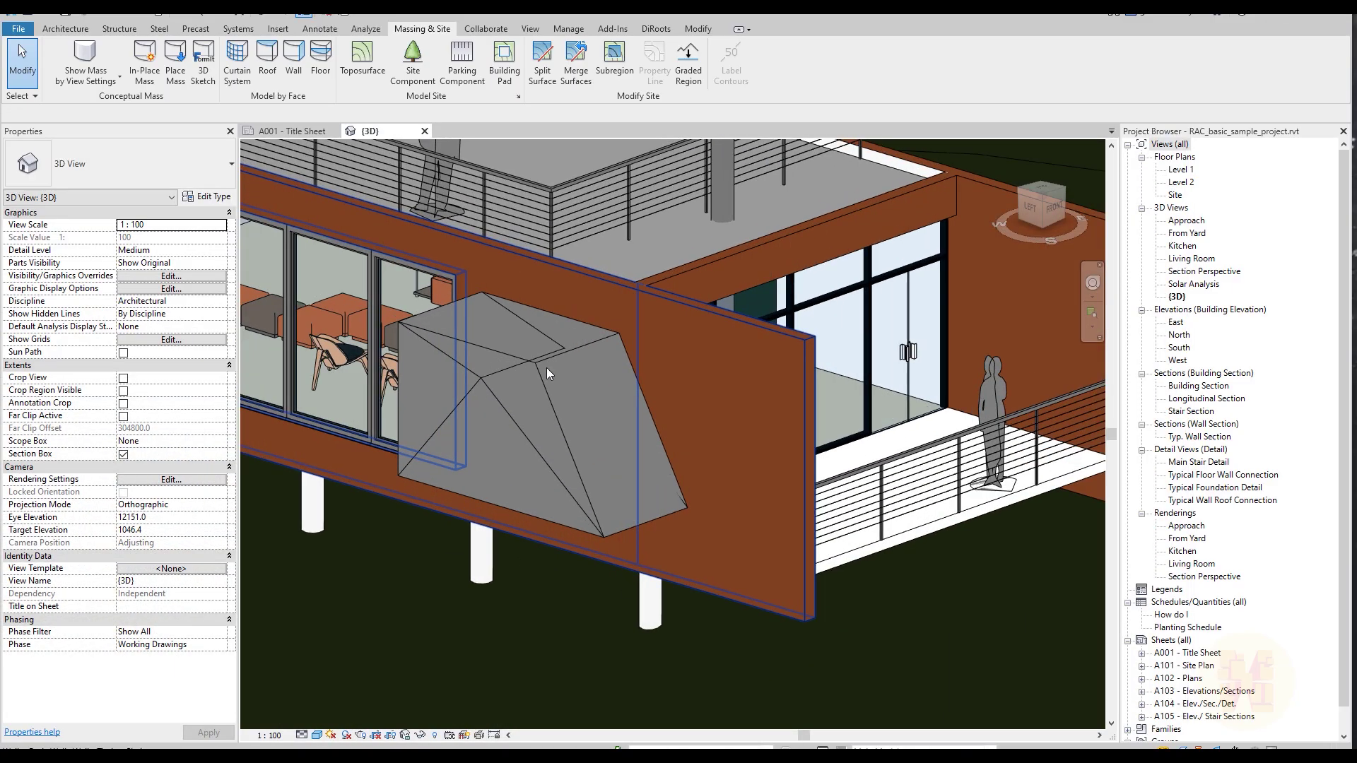
click(544, 392)
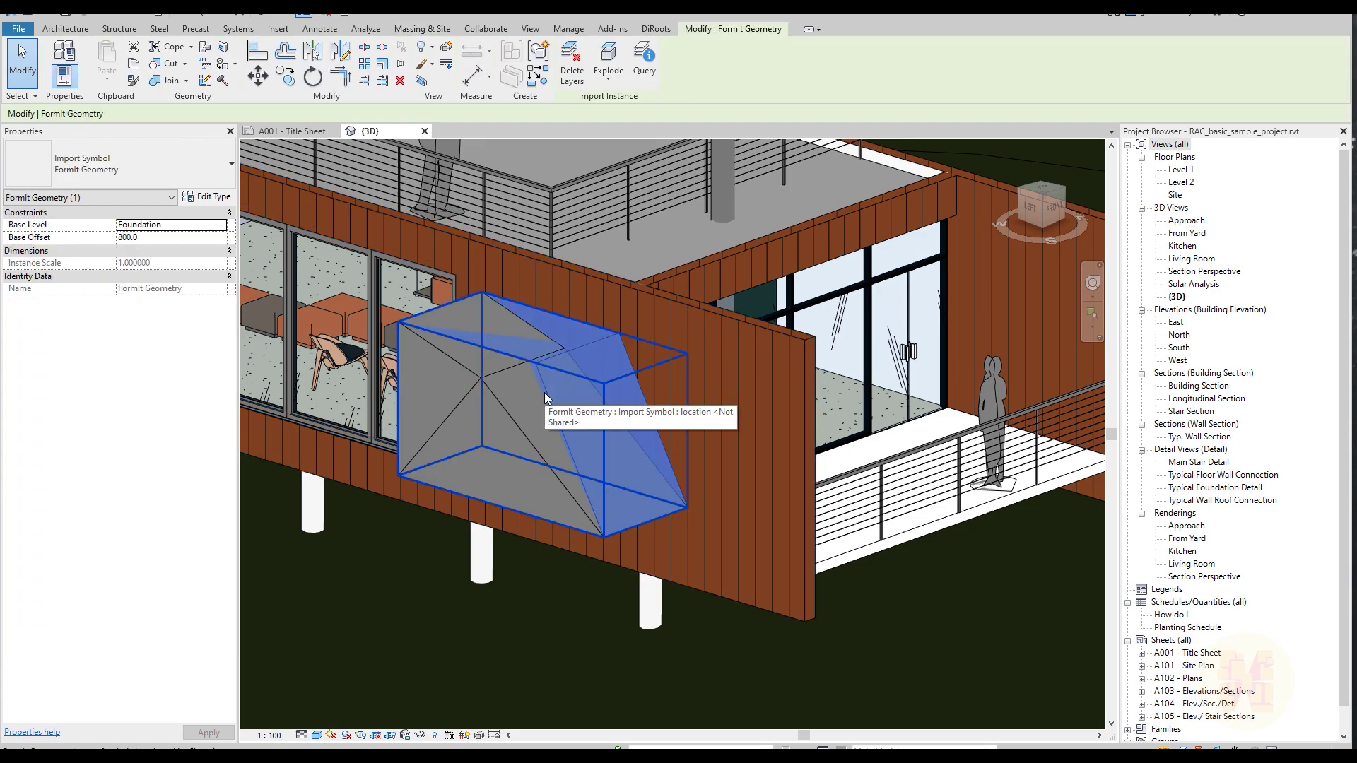
key(Escape)
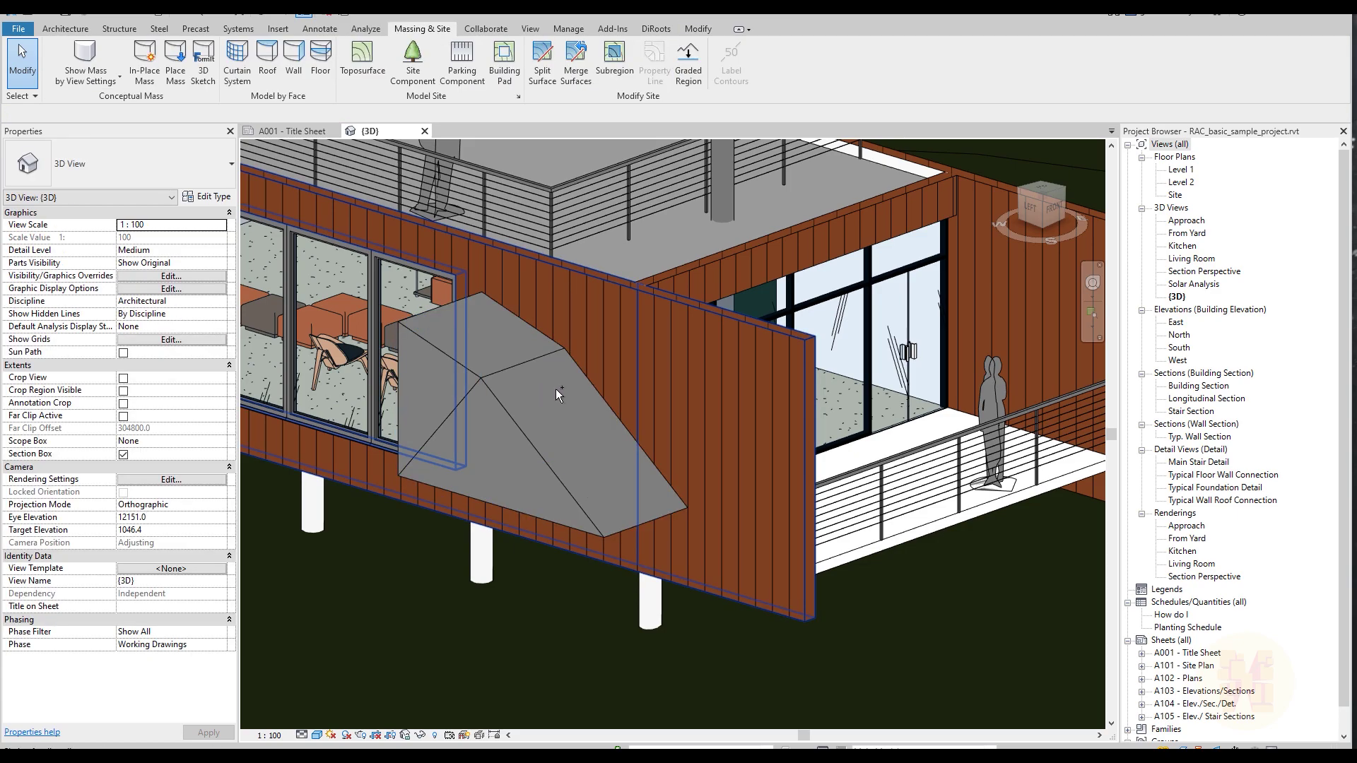
click(501, 417)
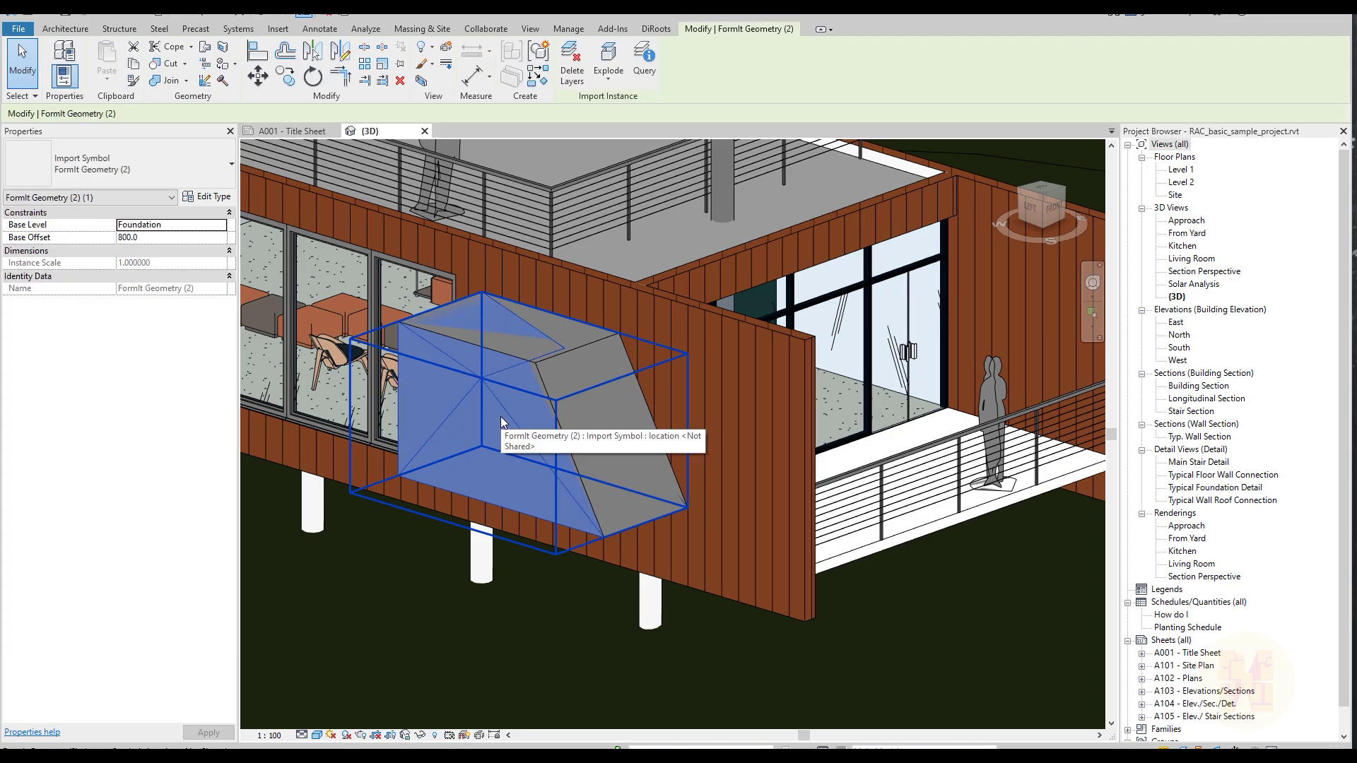
key(Escape)
scroll(519, 410, down, 4)
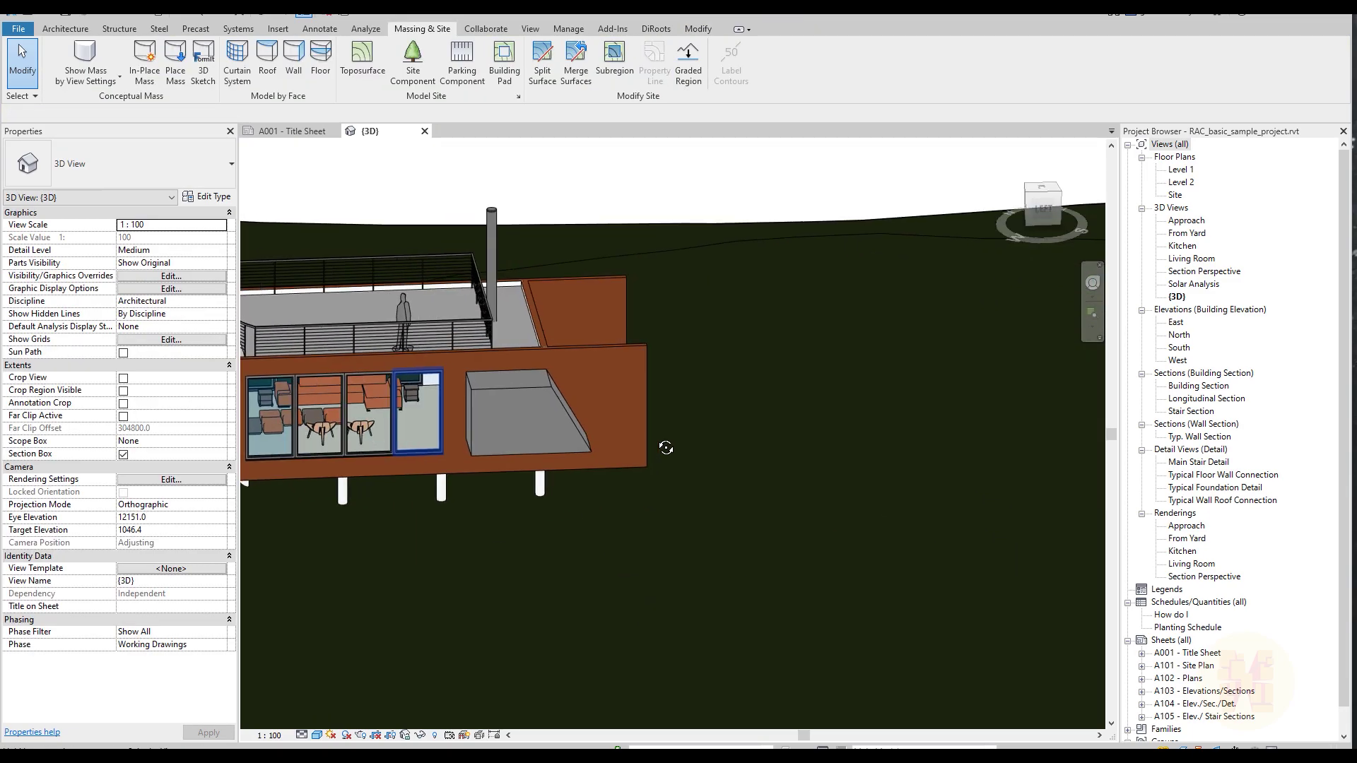
shift+middle_drag(666, 448, 601, 456)
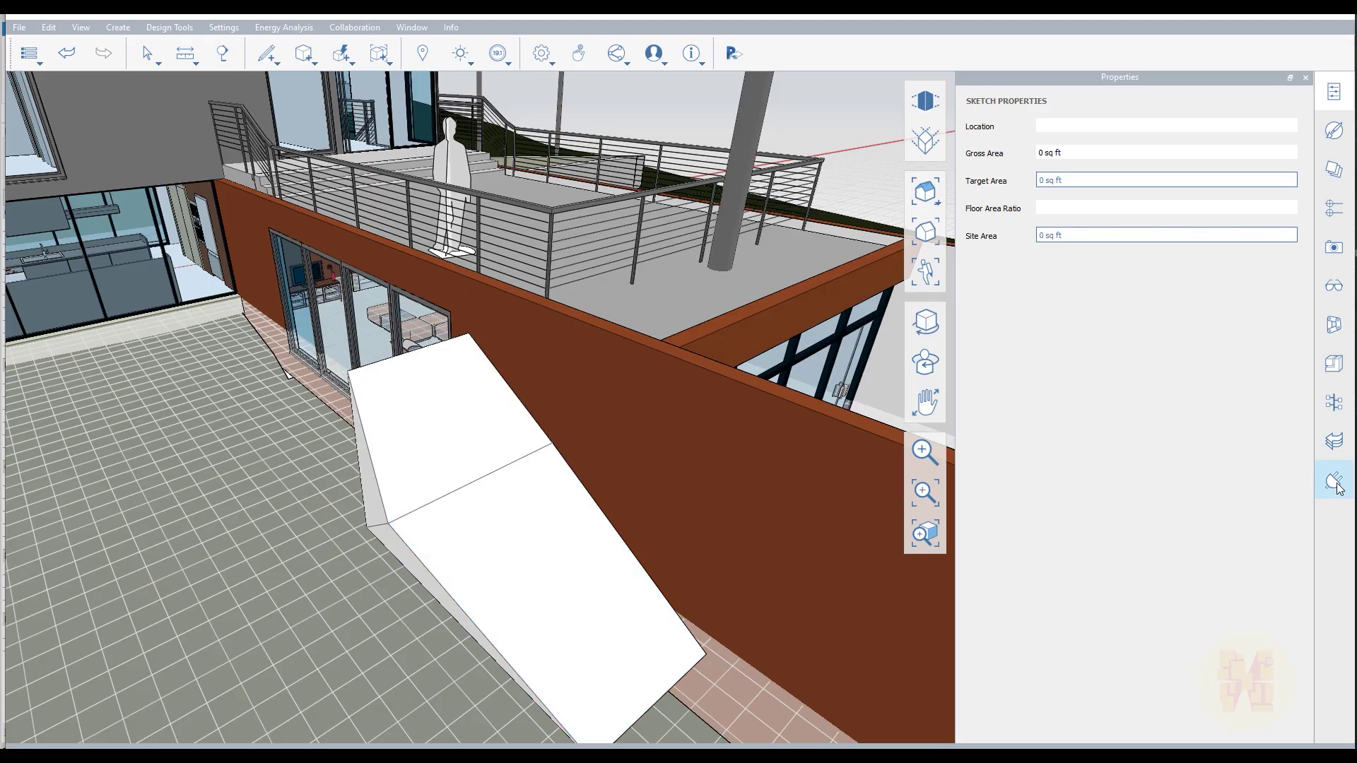
Browse the plugin list in FormIt's Plugin Manager, then zoom Revit's 3D view out to the entire site.
click(1334, 482)
scroll(1142, 396, down, 5)
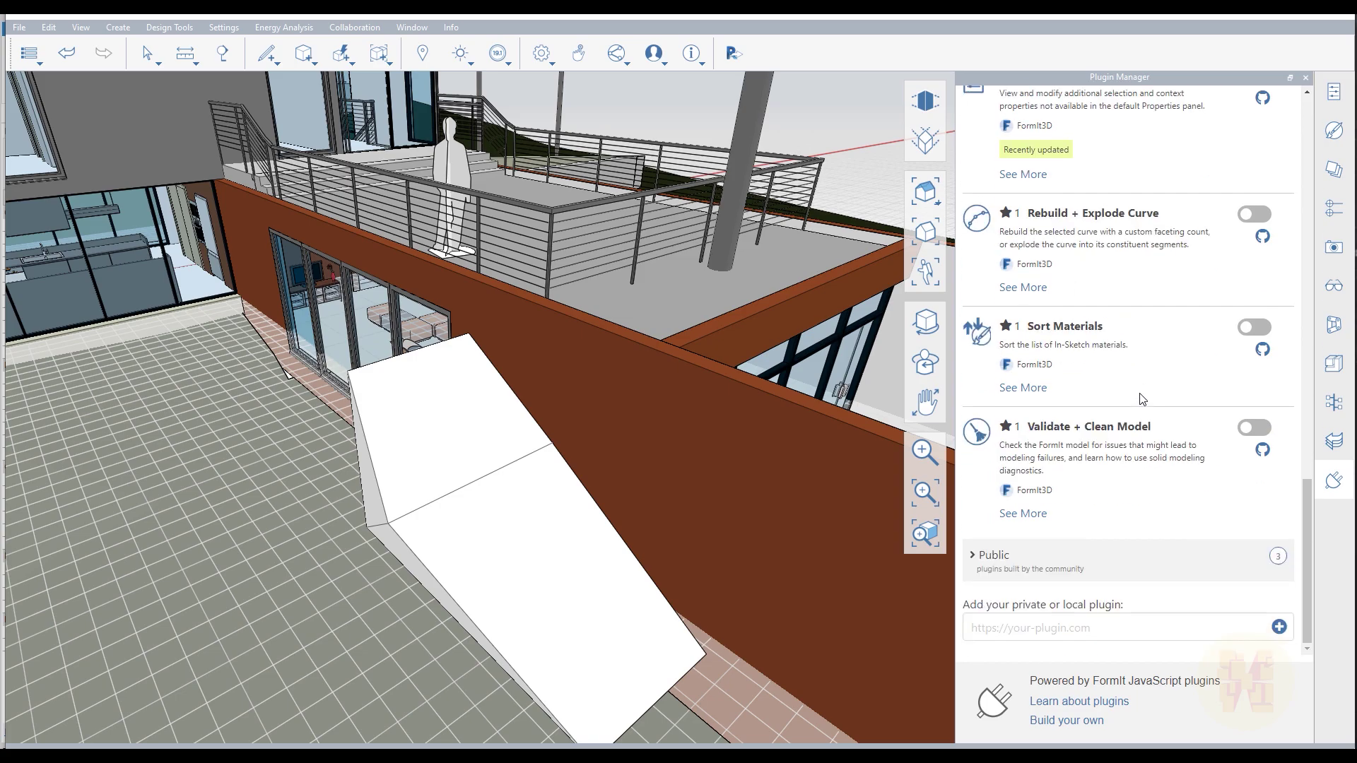
scroll(1143, 405, up, 5)
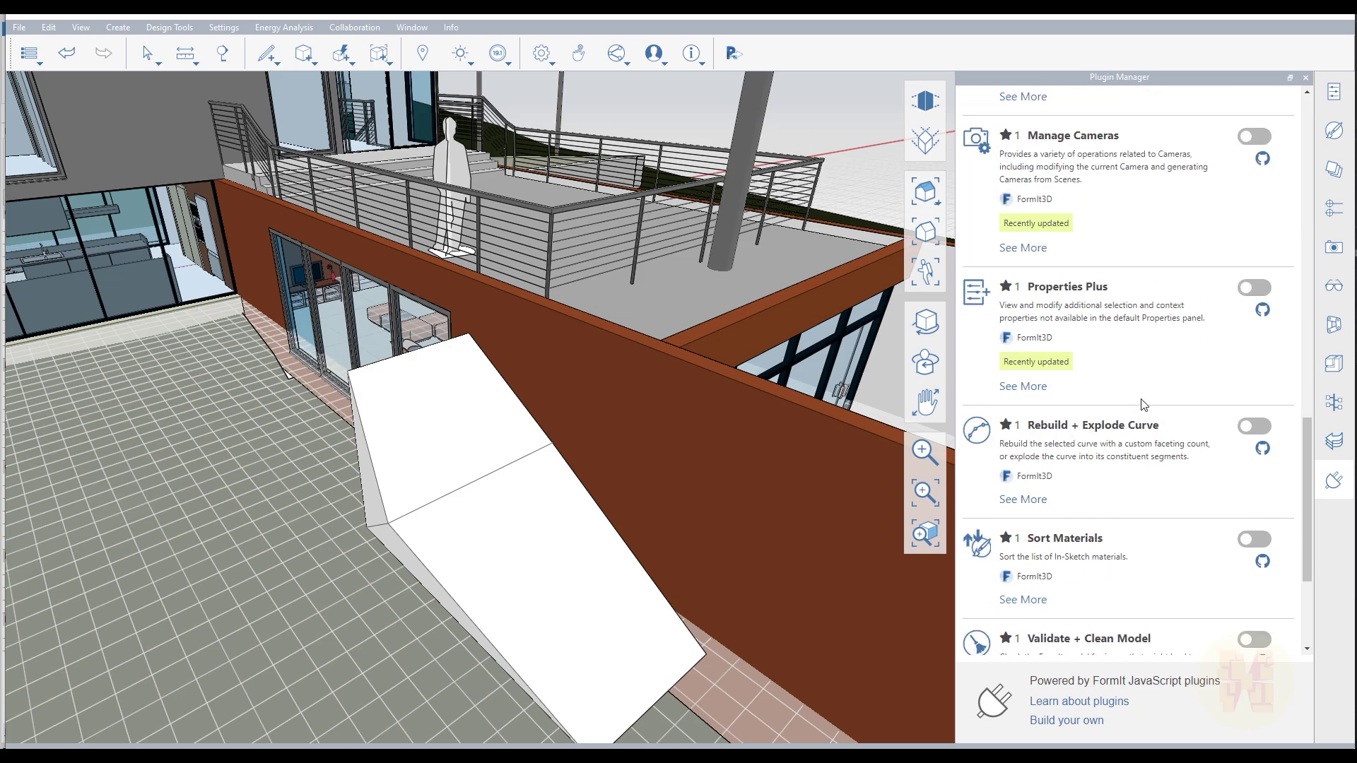
scroll(1144, 405, up, 8)
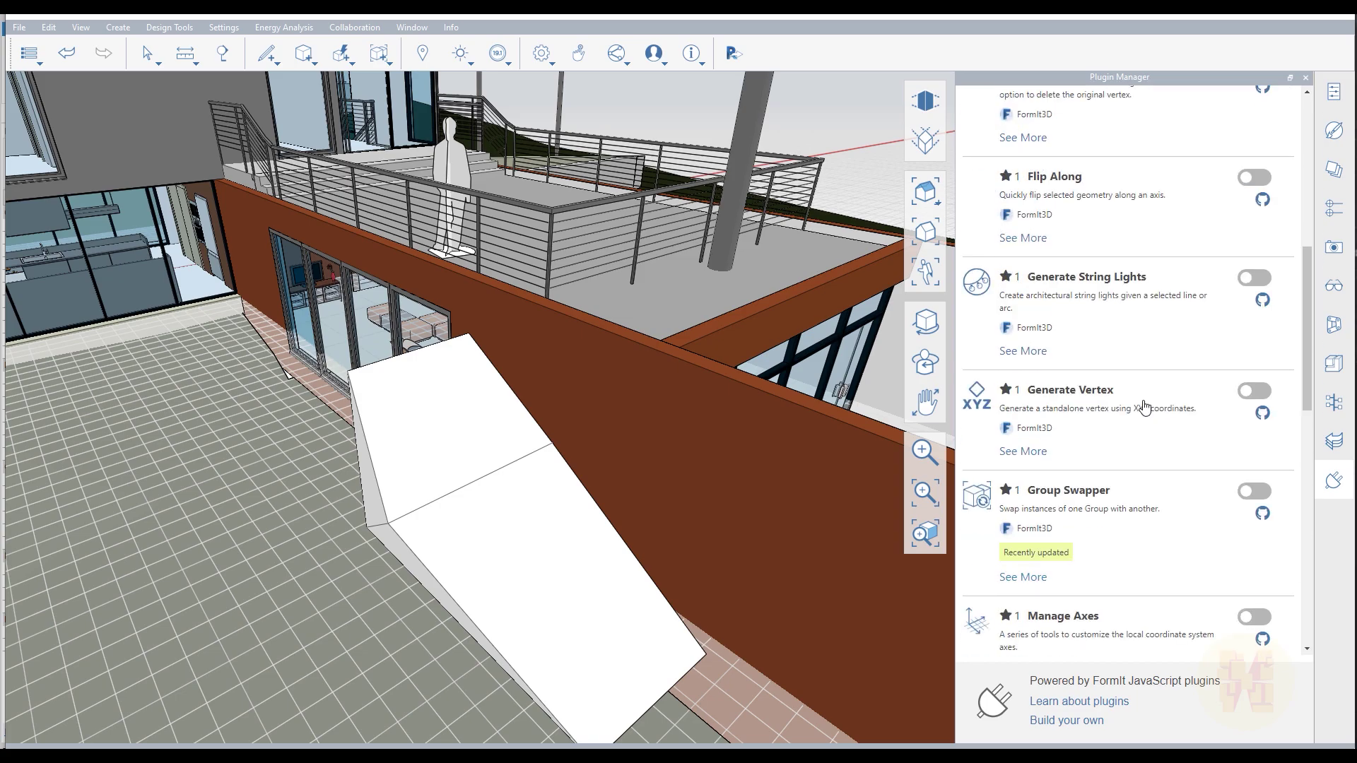
scroll(1146, 407, up, 5)
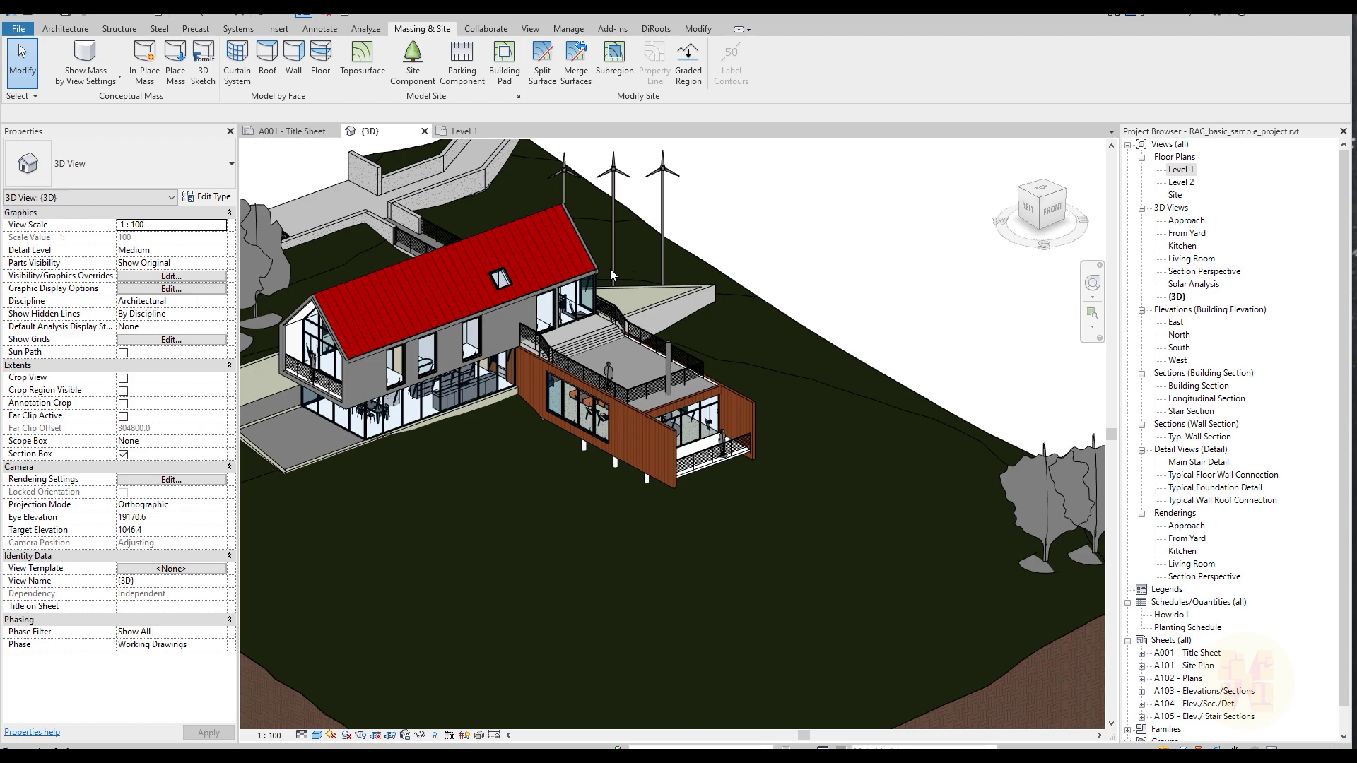
scroll(611, 274, down, 3)
scroll(832, 233, down, 1)
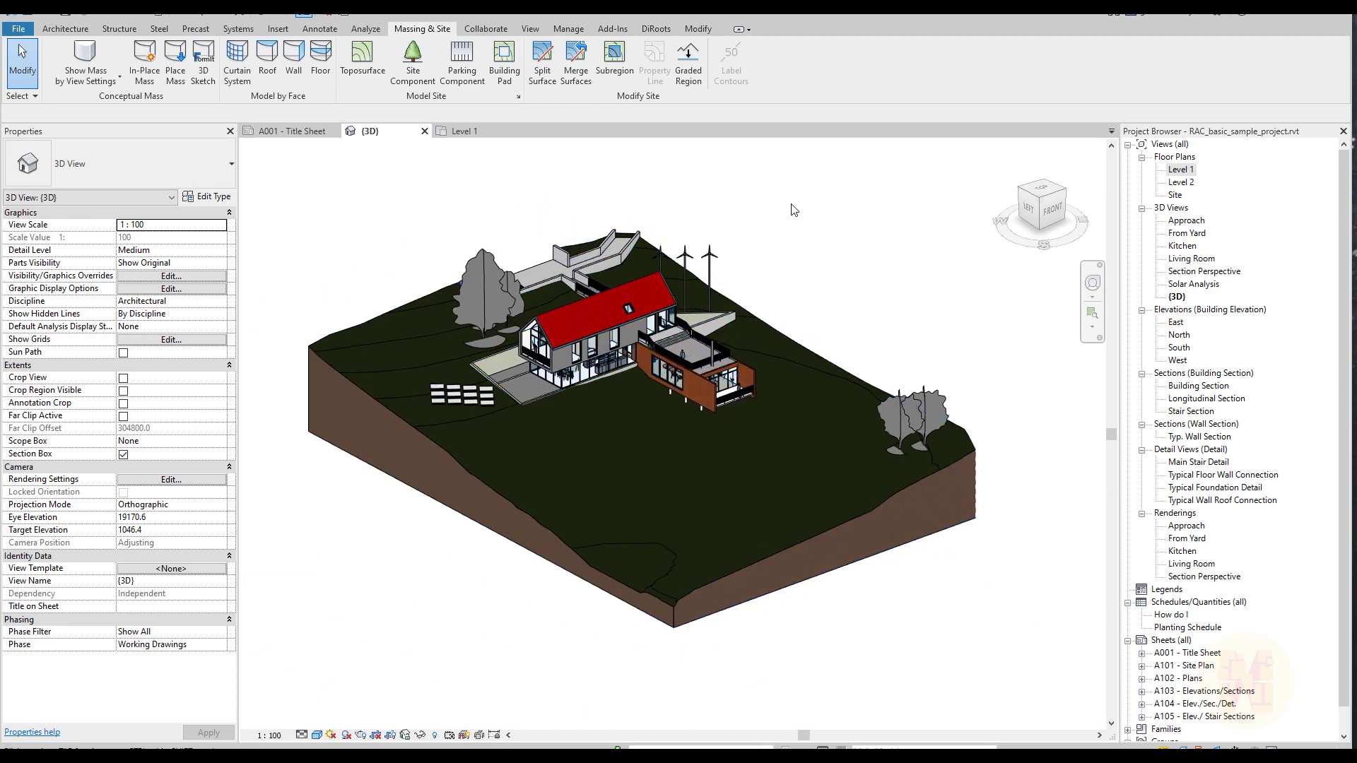
Centre the house in the 3D view and open the OBJ Export dialog from File > Export > CAD Formats.
scroll(680, 324, up, 4)
middle_drag(610, 333, 645, 348)
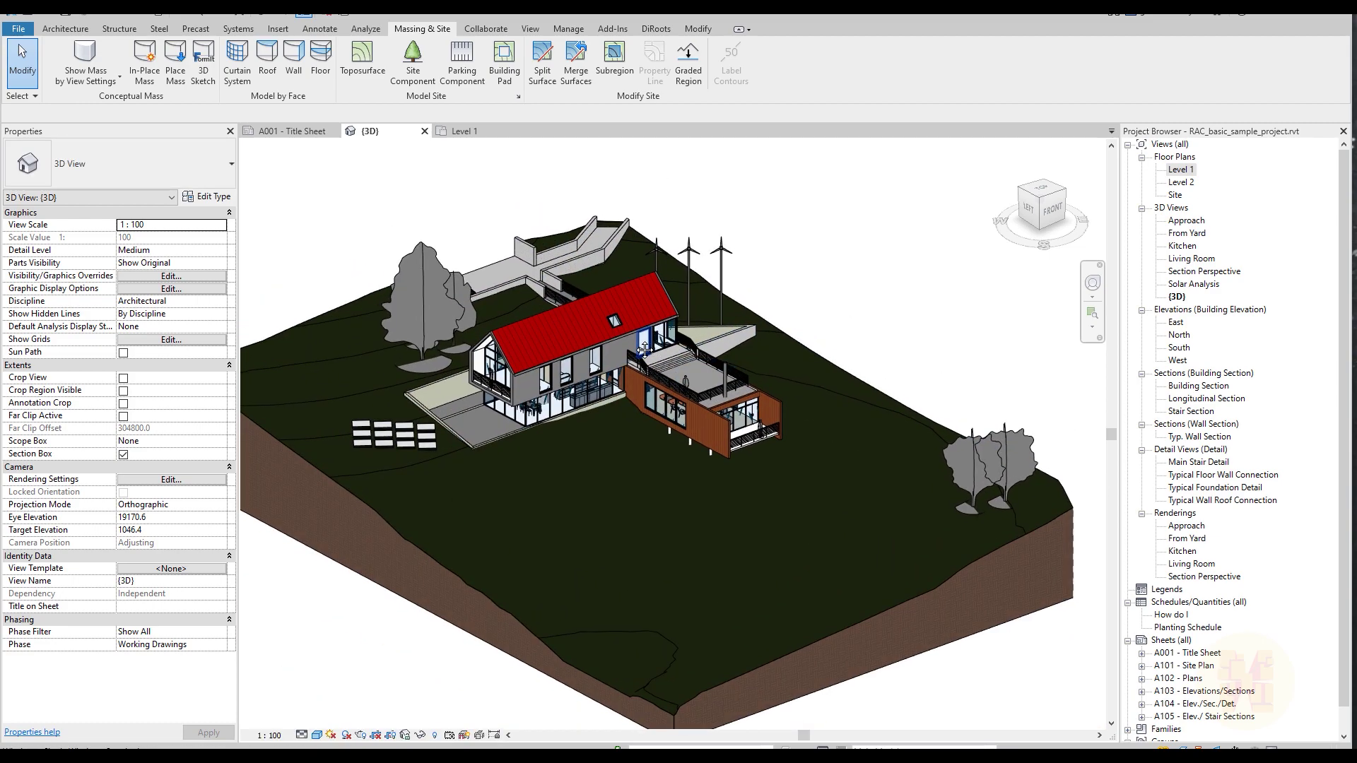
click(18, 28)
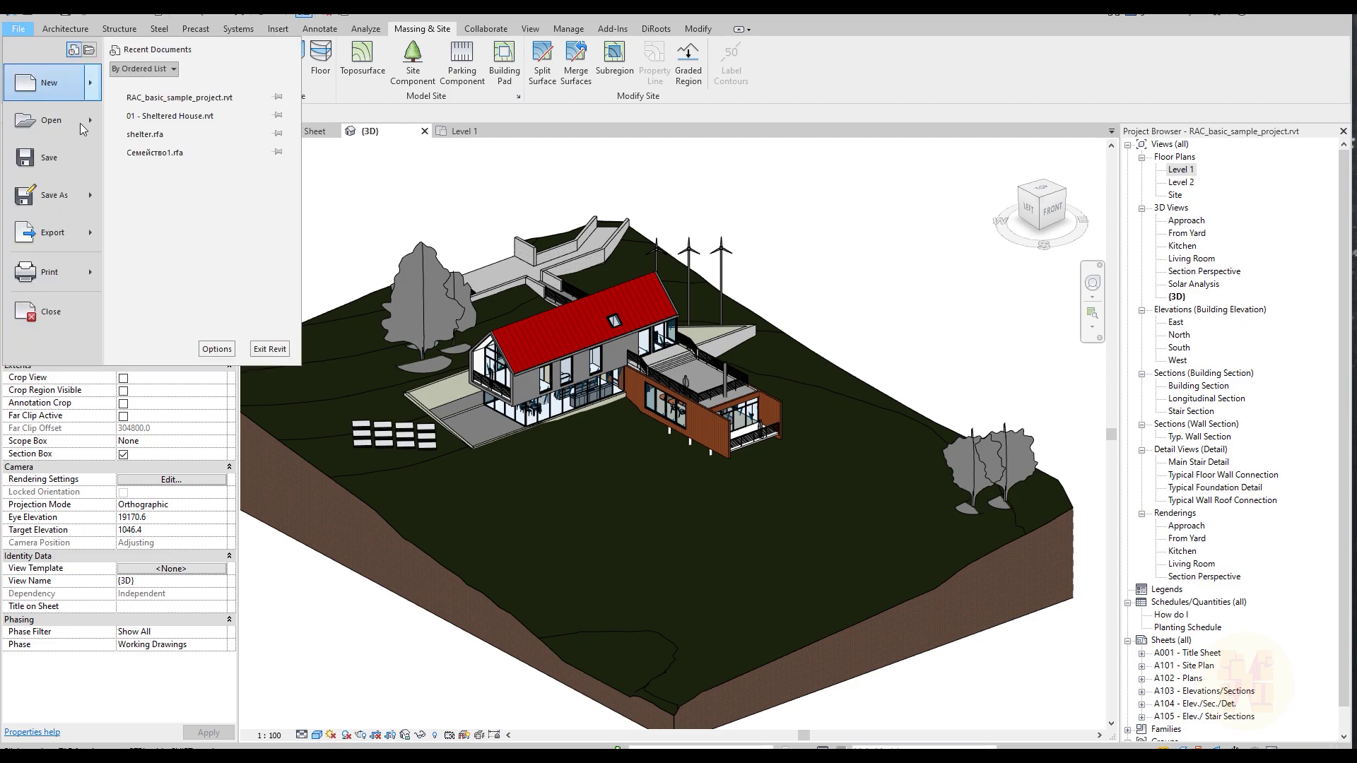
mouse_move(95, 231)
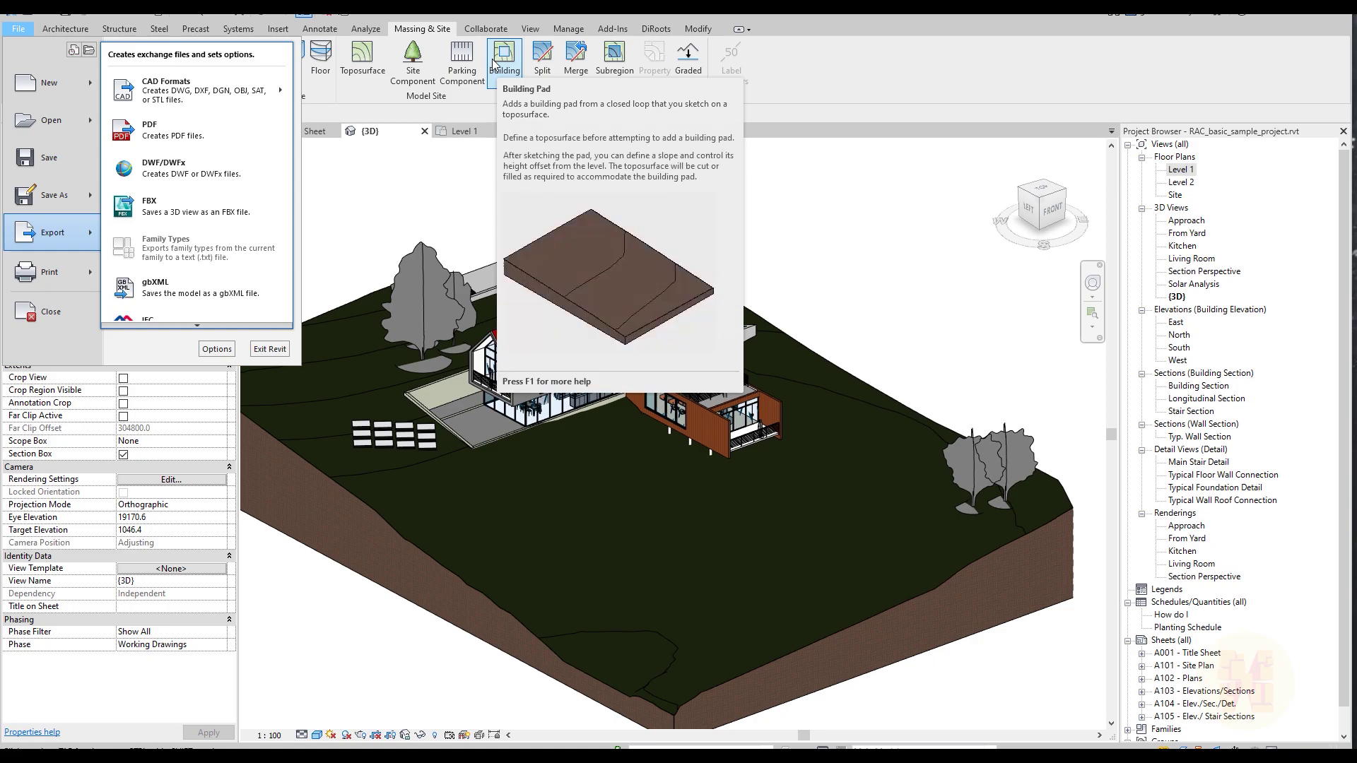
mouse_move(262, 90)
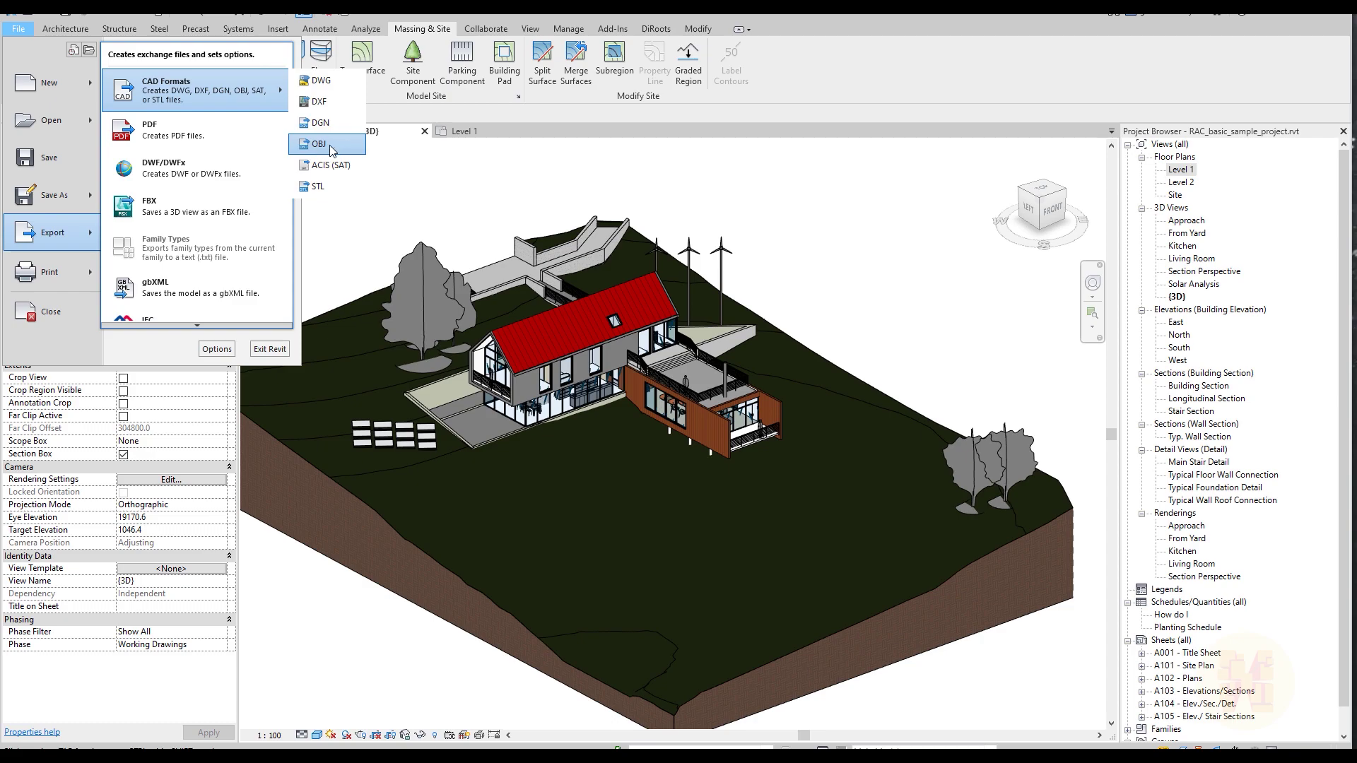
click(329, 146)
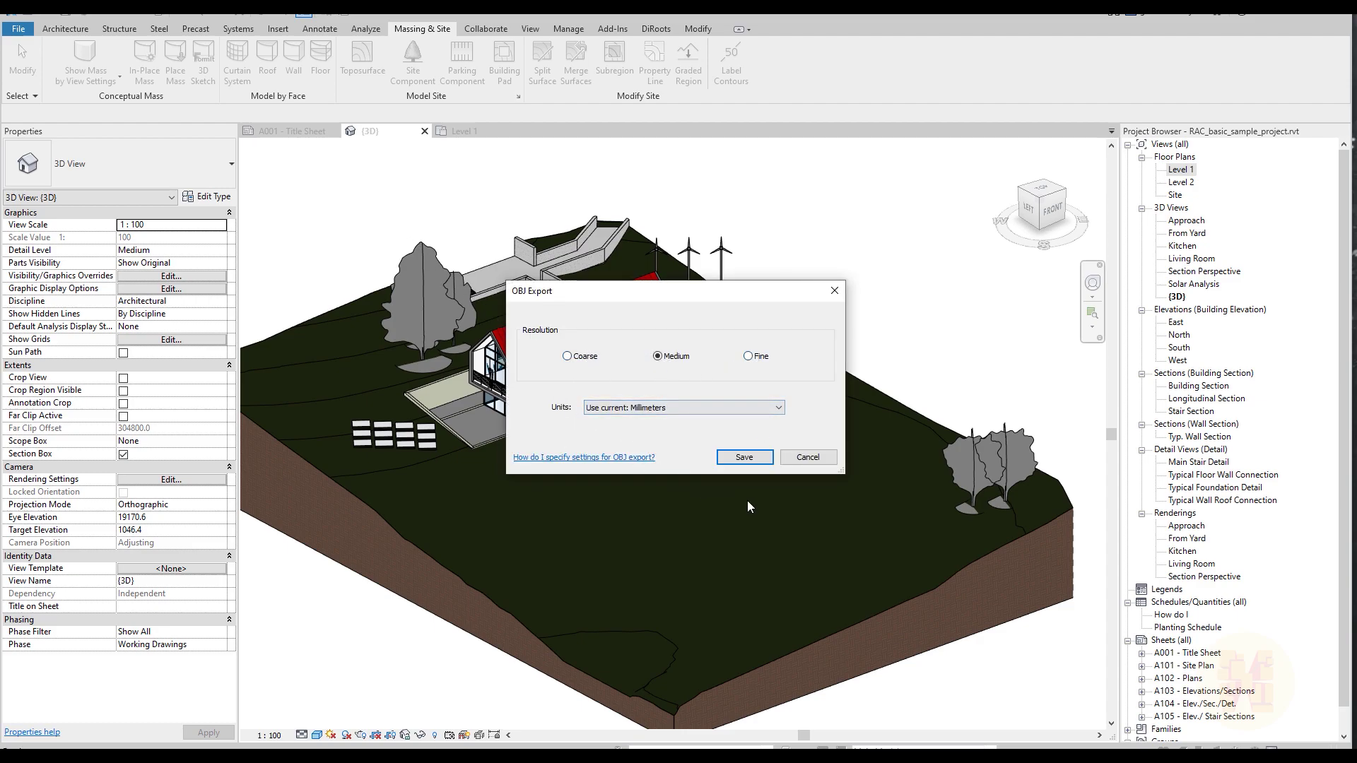
Export the 3D view as a Medium-resolution, millimetre OBJ file to the chosen folder.
click(744, 457)
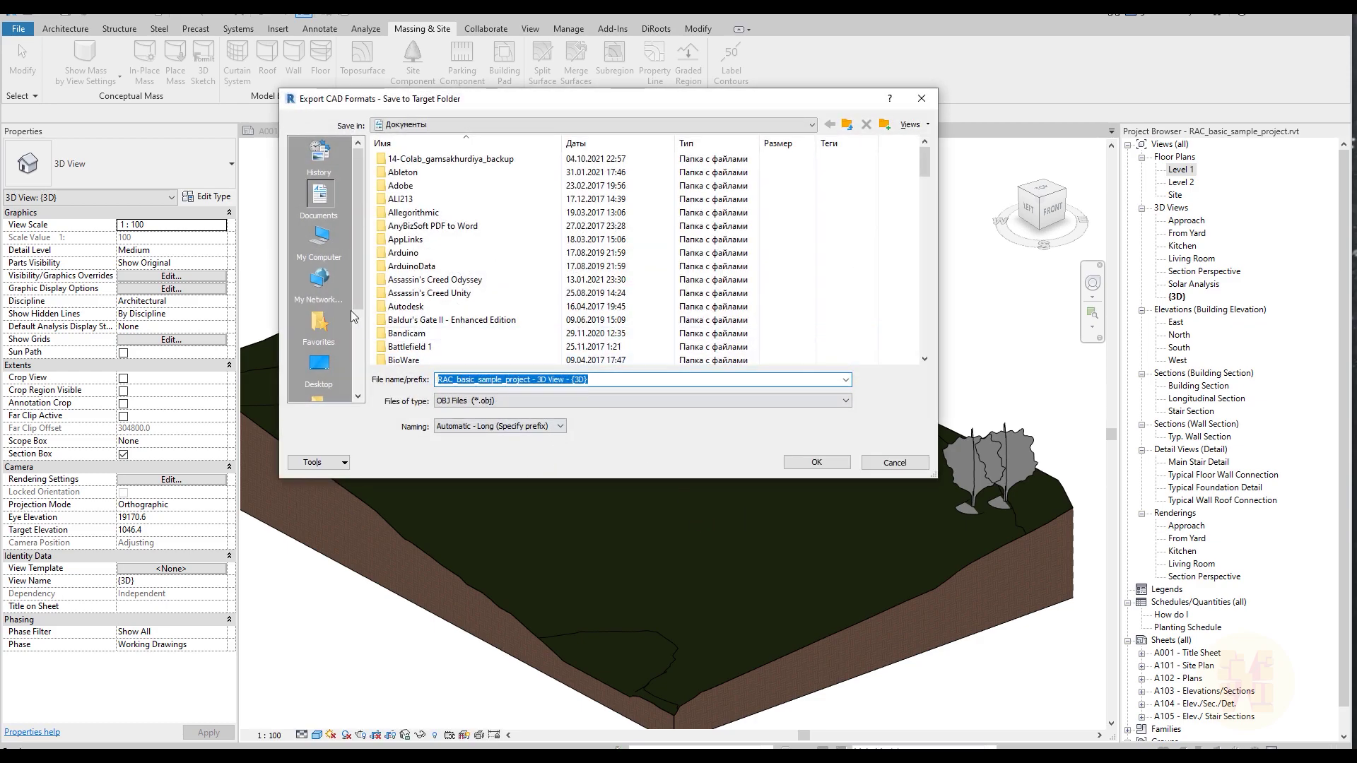
click(349, 315)
click(812, 459)
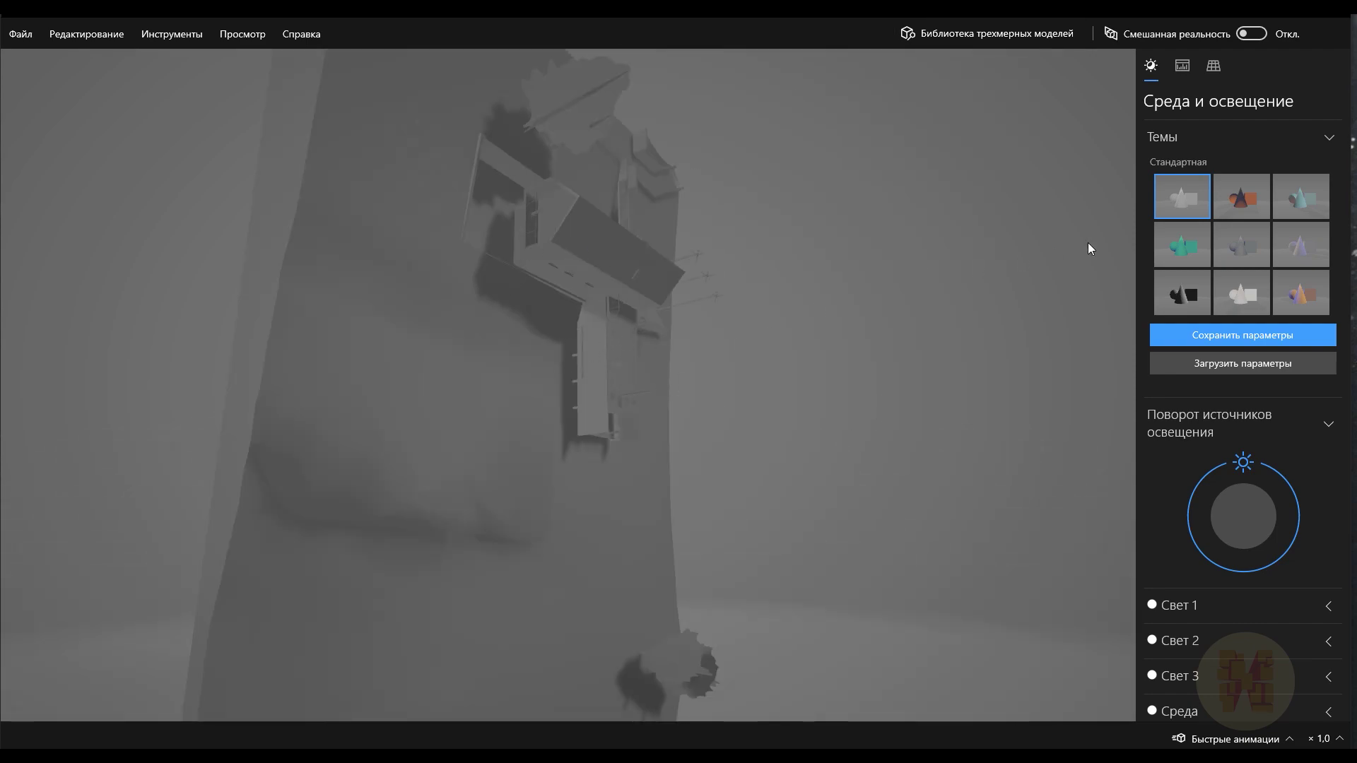
Turn on the triangle wireframe and statistics, then orbit the model top-down, front-on and tilted.
click(1180, 66)
drag(814, 348, 591, 240)
scroll(626, 367, down, 5)
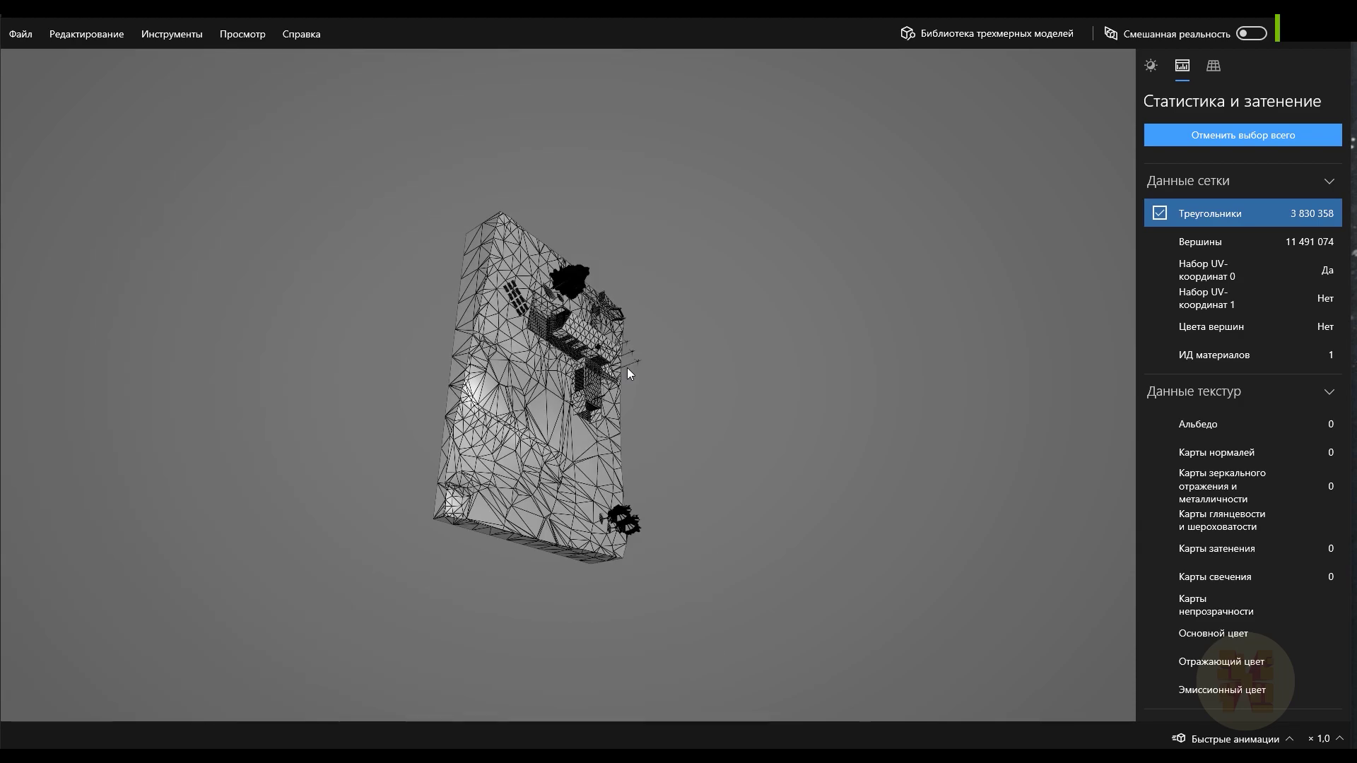
drag(724, 392, 610, 526)
scroll(625, 474, up, 5)
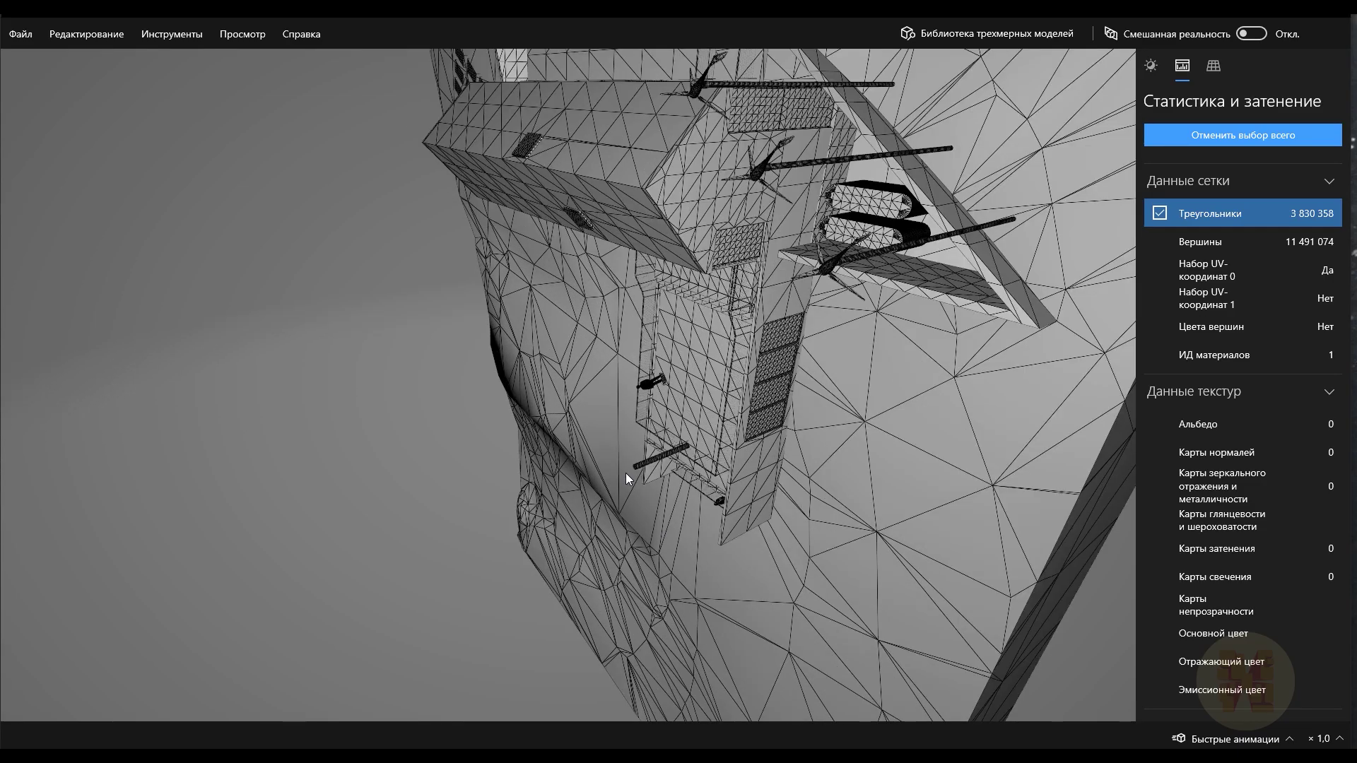
scroll(637, 460, down, 2)
drag(653, 453, 728, 284)
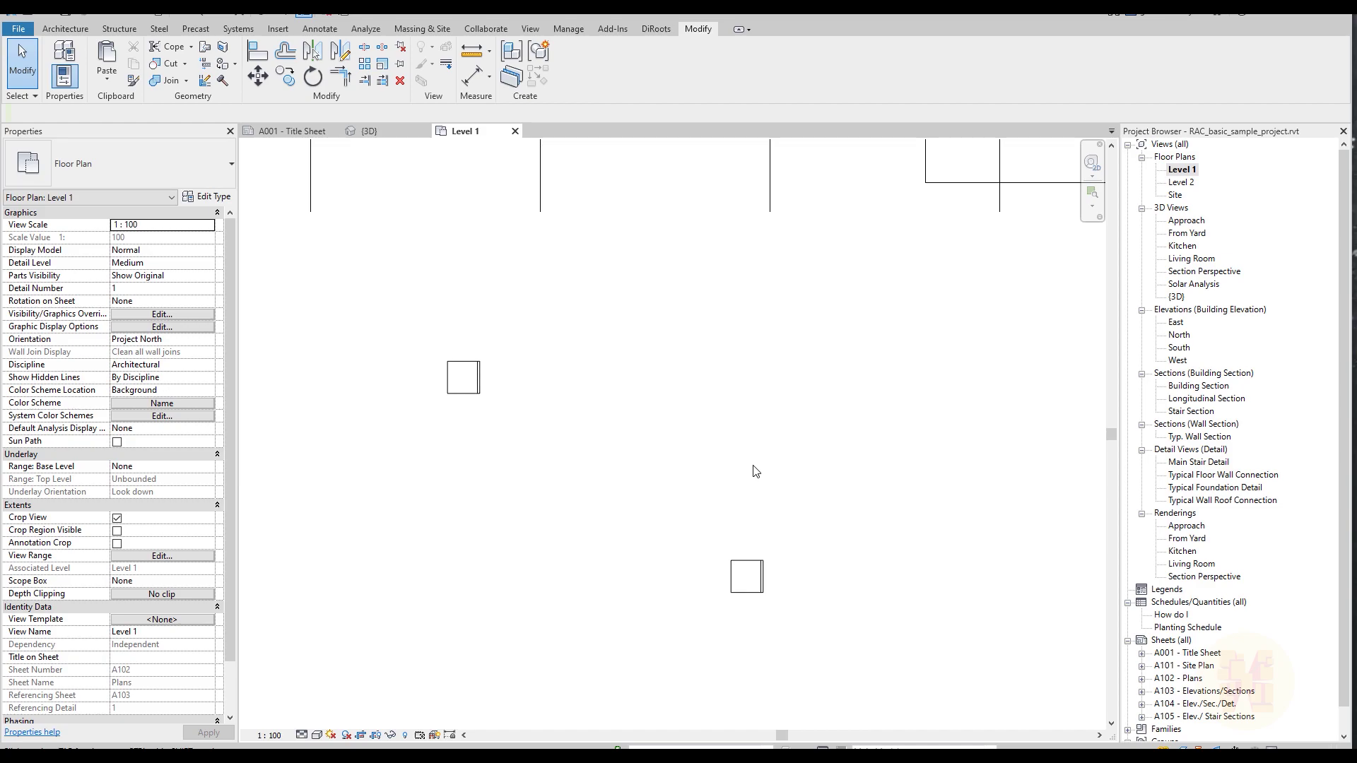
Copy the side table to the midpoint between the two existing side table squares.
click(458, 387)
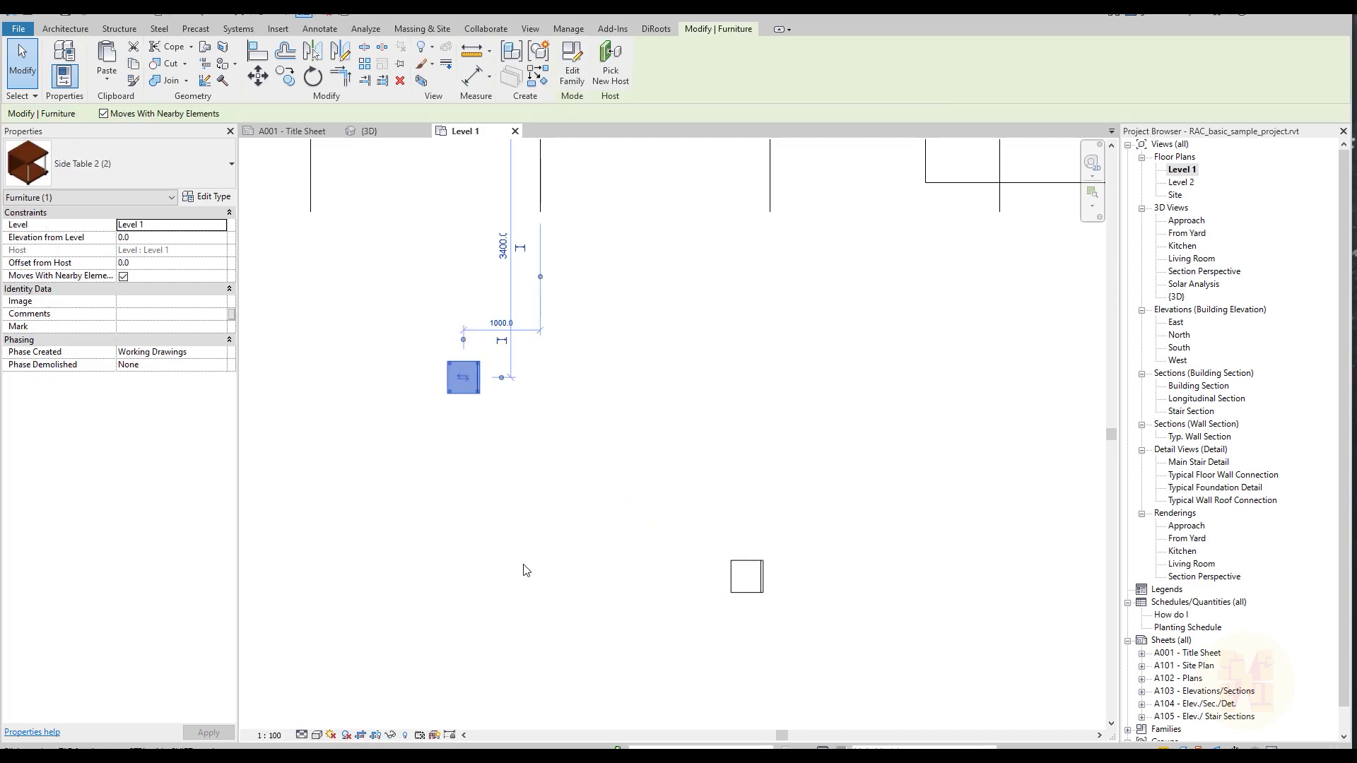
key(Escape)
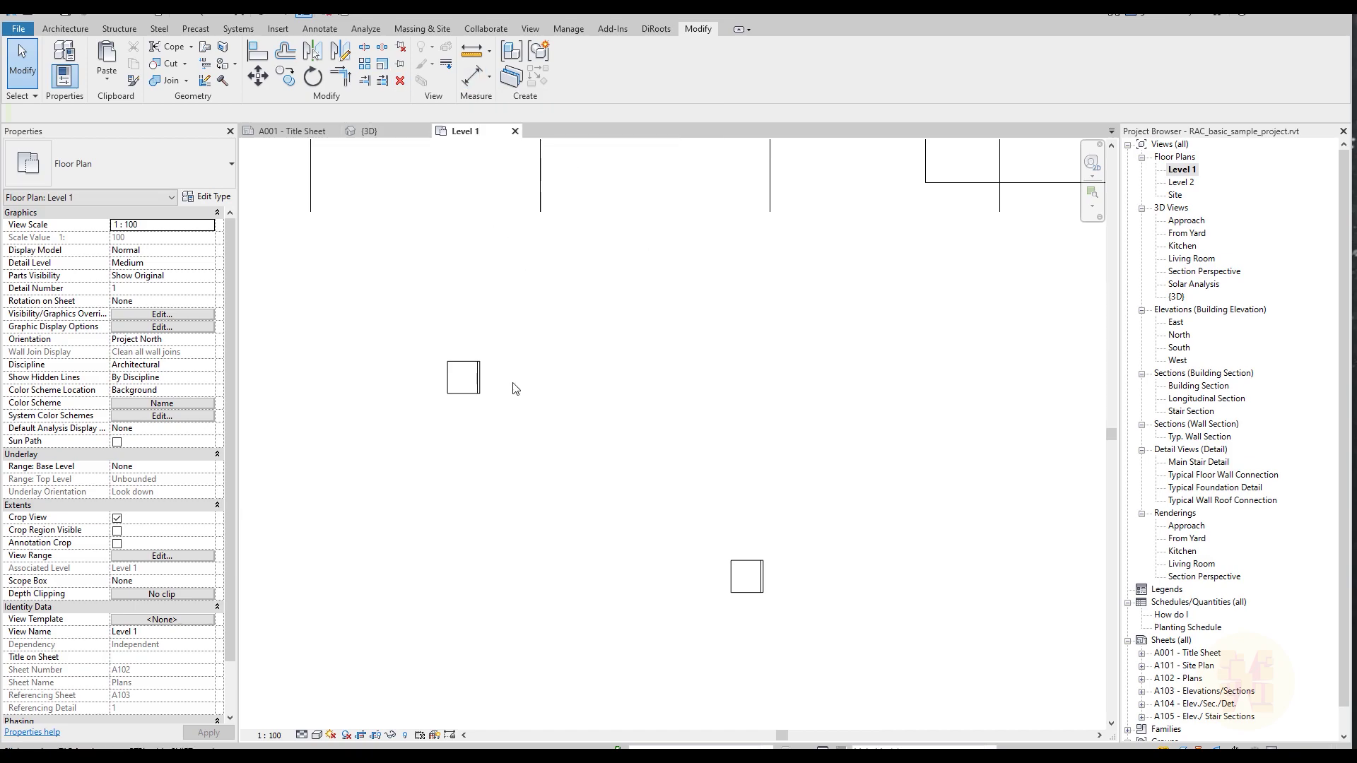
click(475, 388)
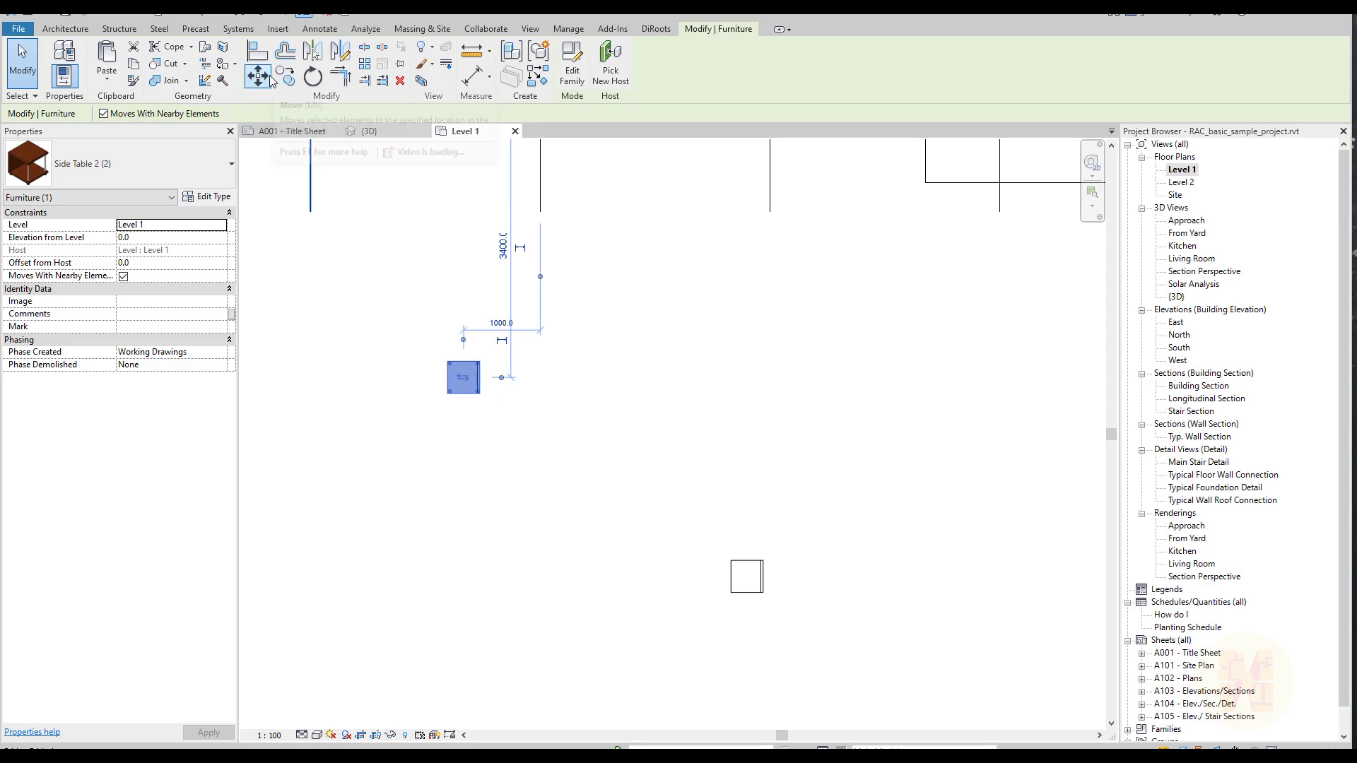
click(292, 84)
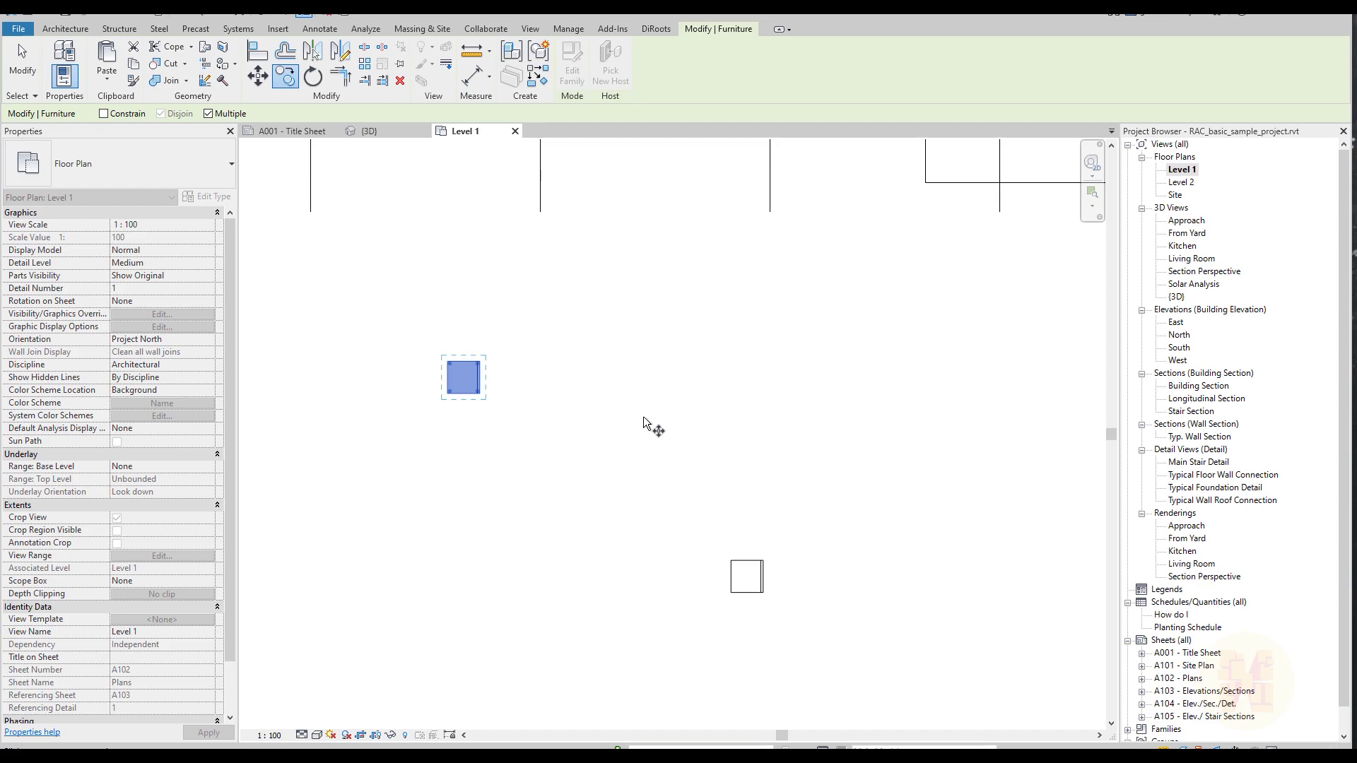
key(shift+2)
click(462, 379)
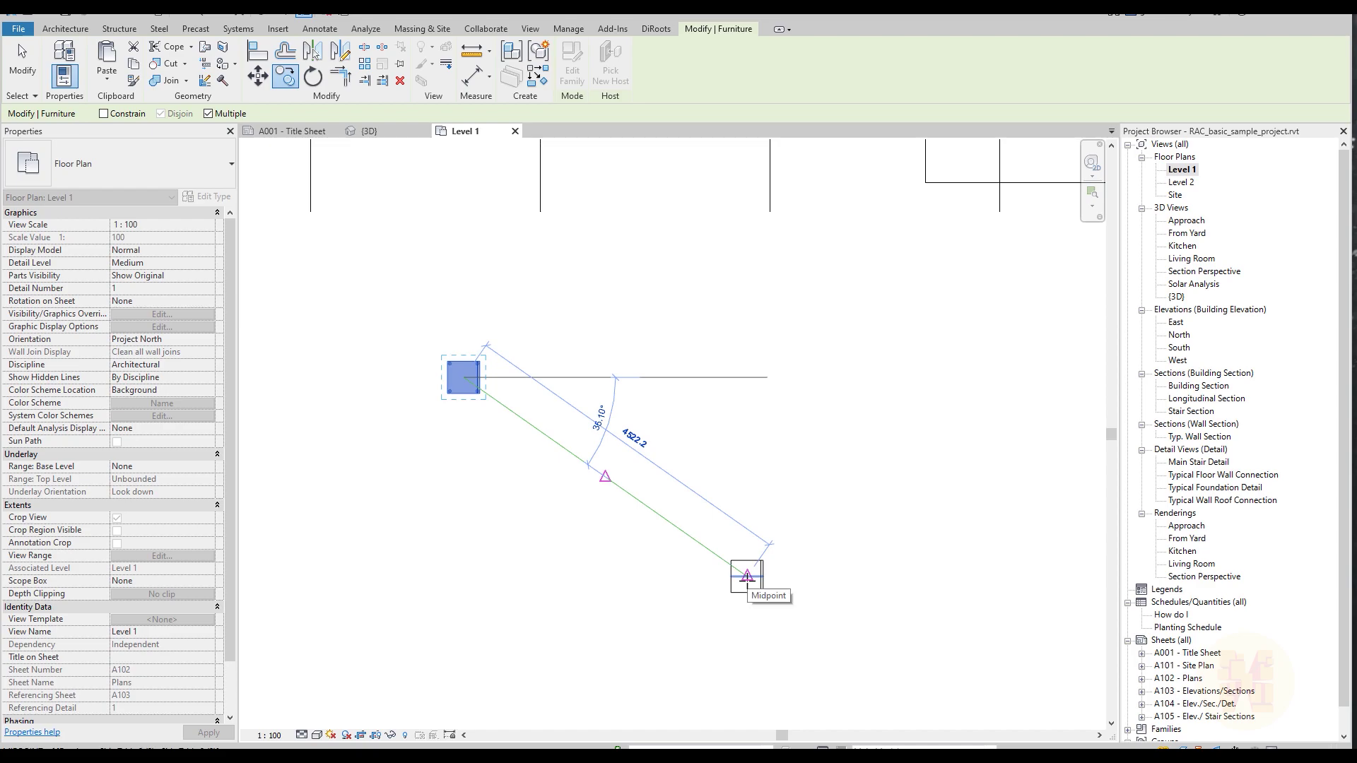
click(747, 576)
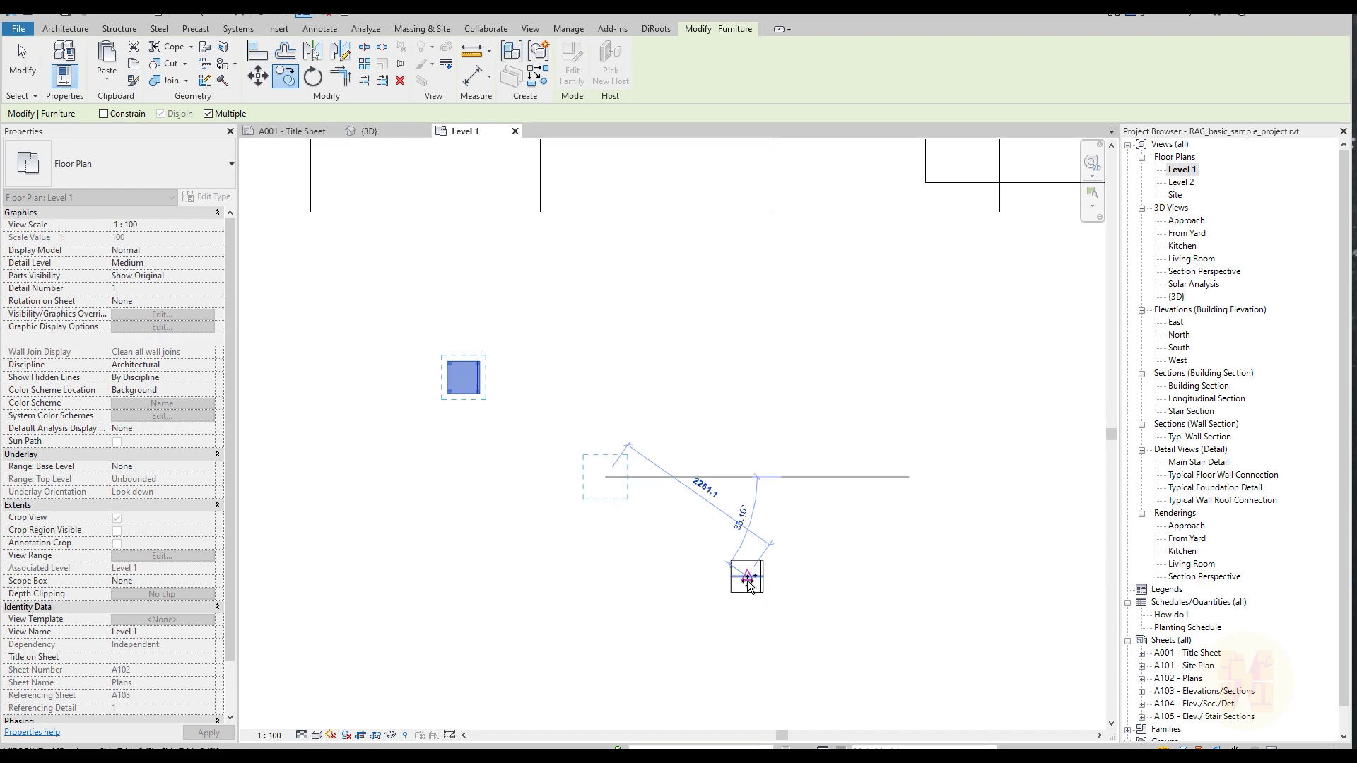
click(747, 576)
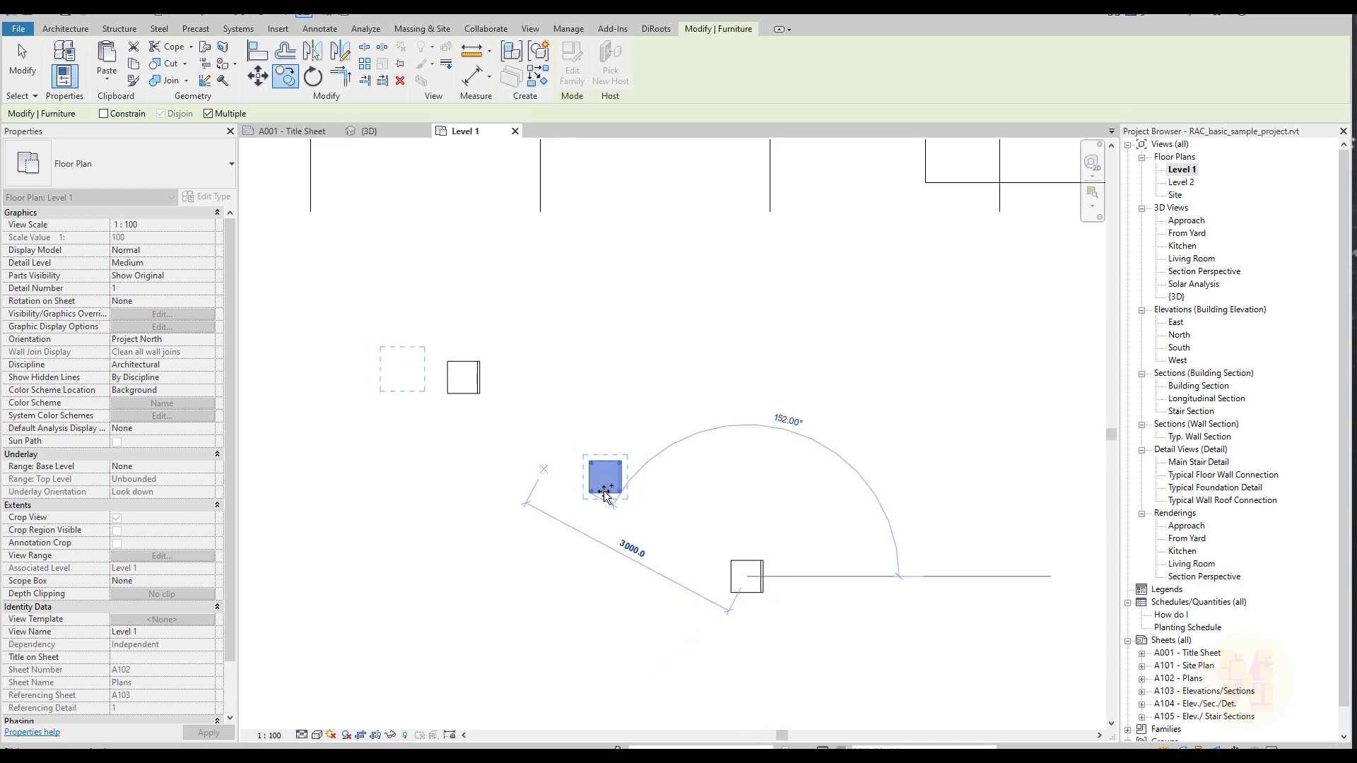
key(Escape)
key(Escape)
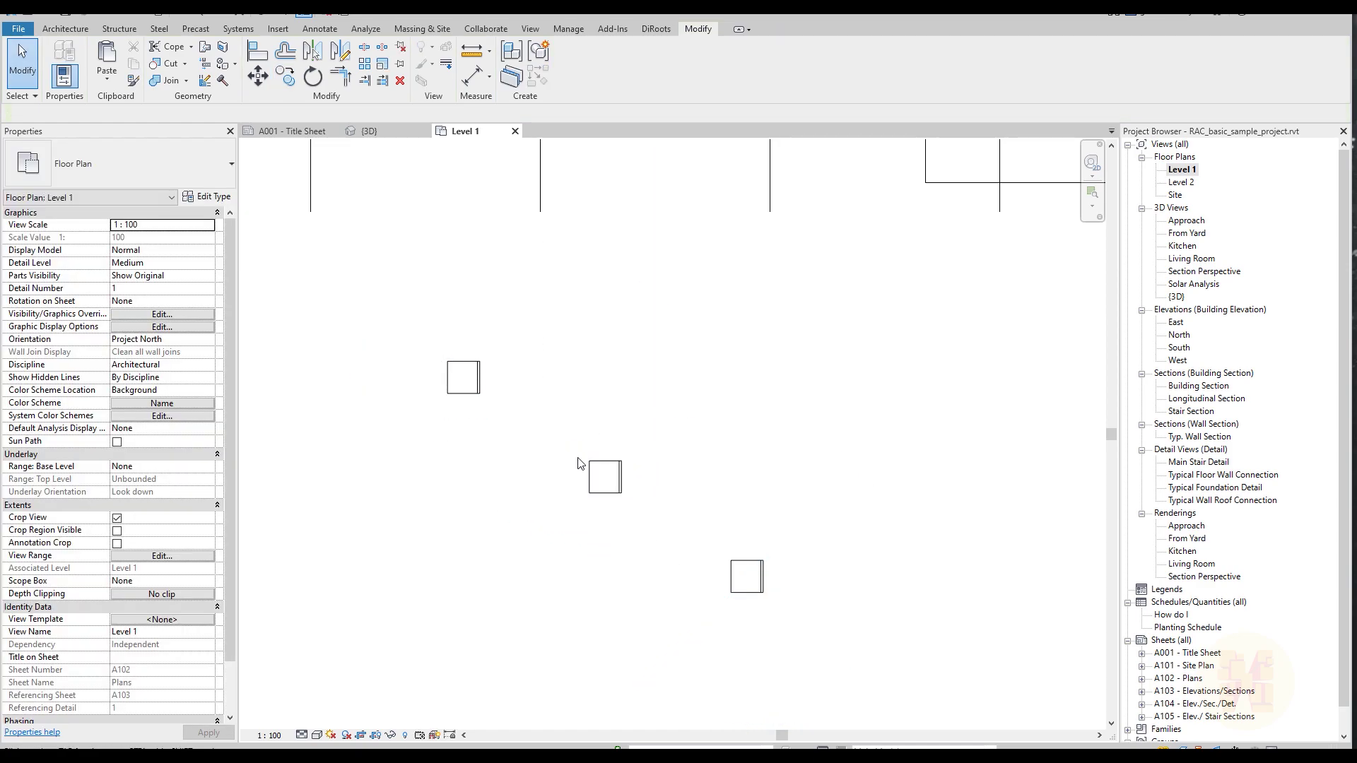
click(568, 30)
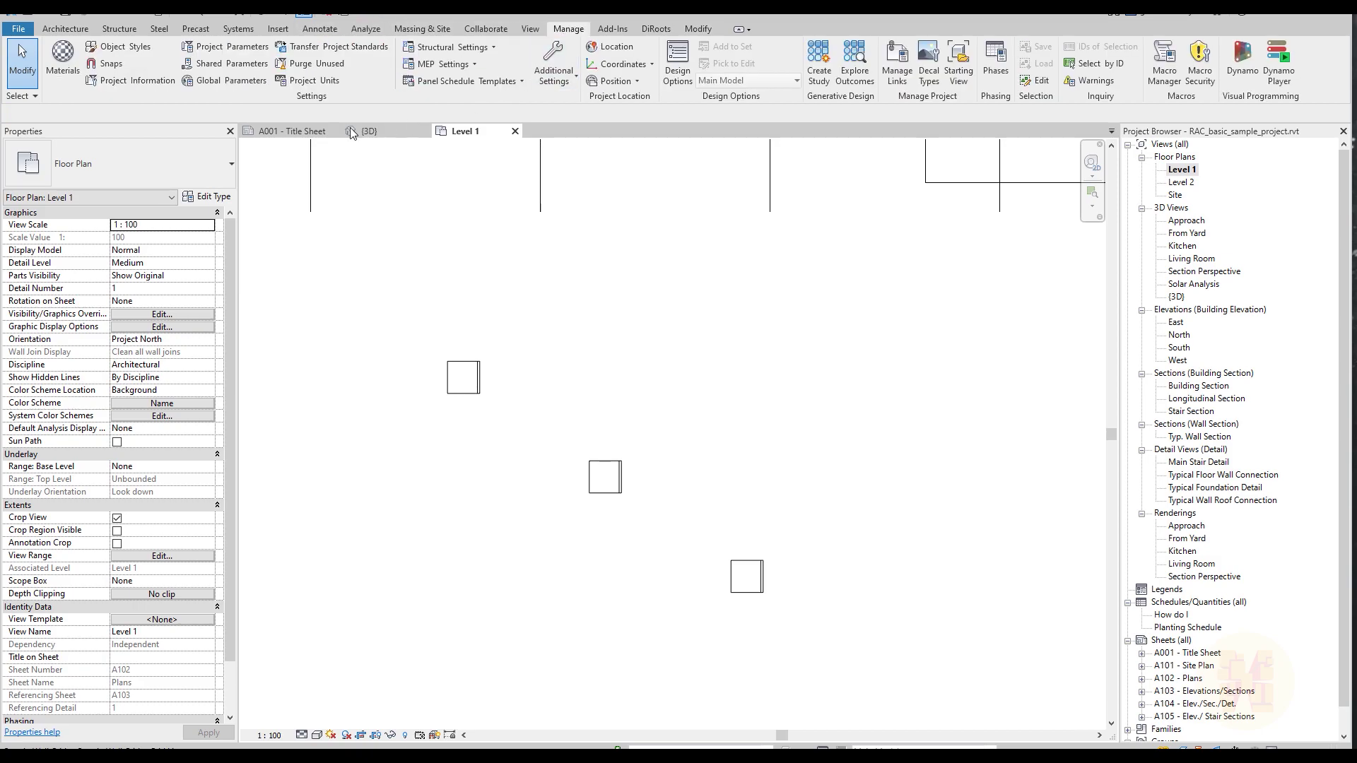
click(104, 65)
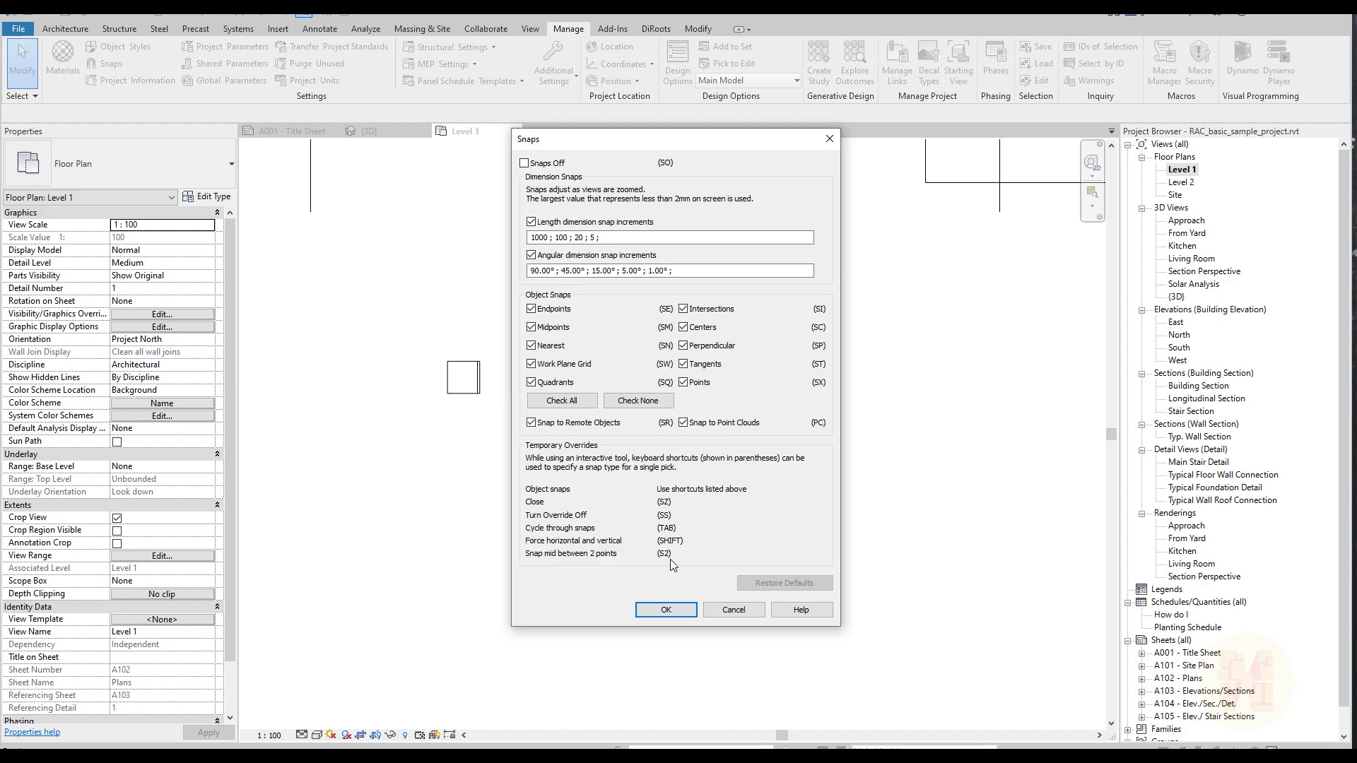
click(734, 609)
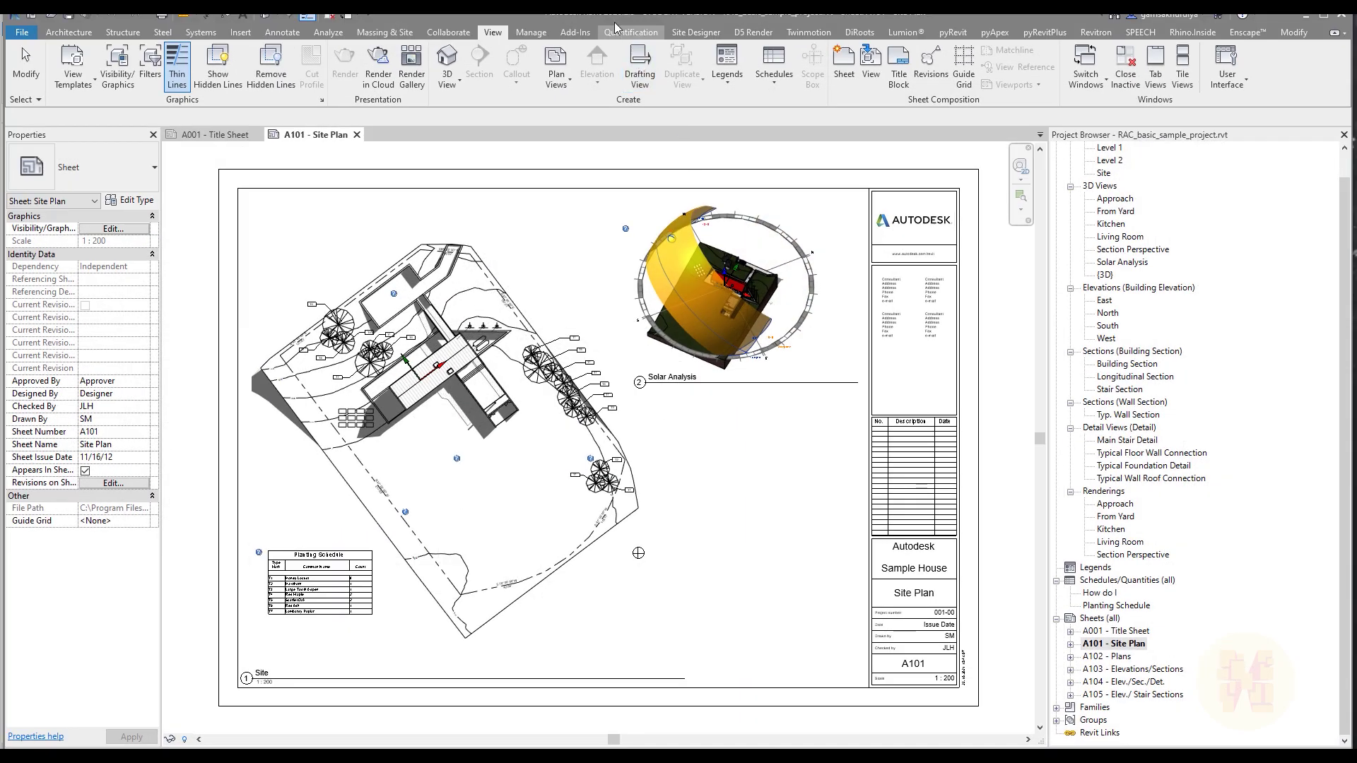
right_click(1122, 651)
mouse_move(1238, 425)
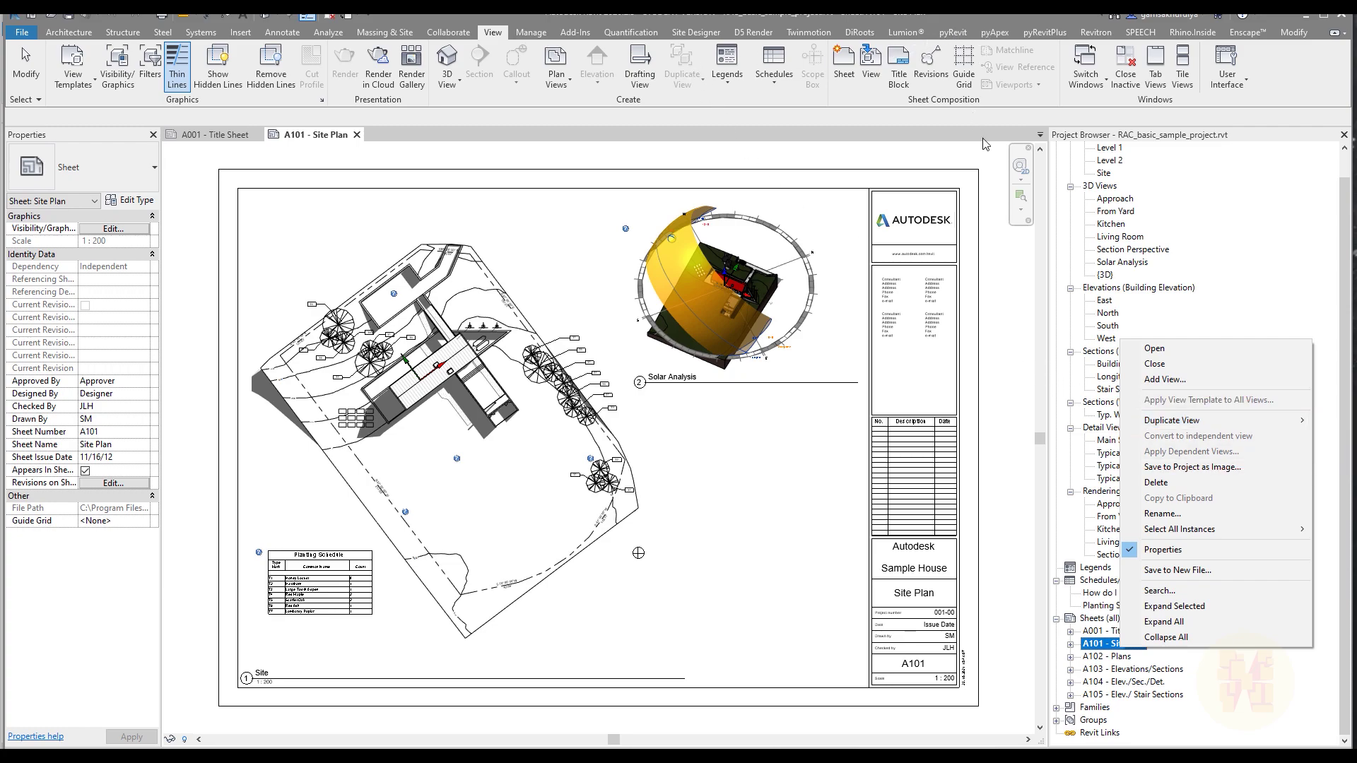
click(1011, 314)
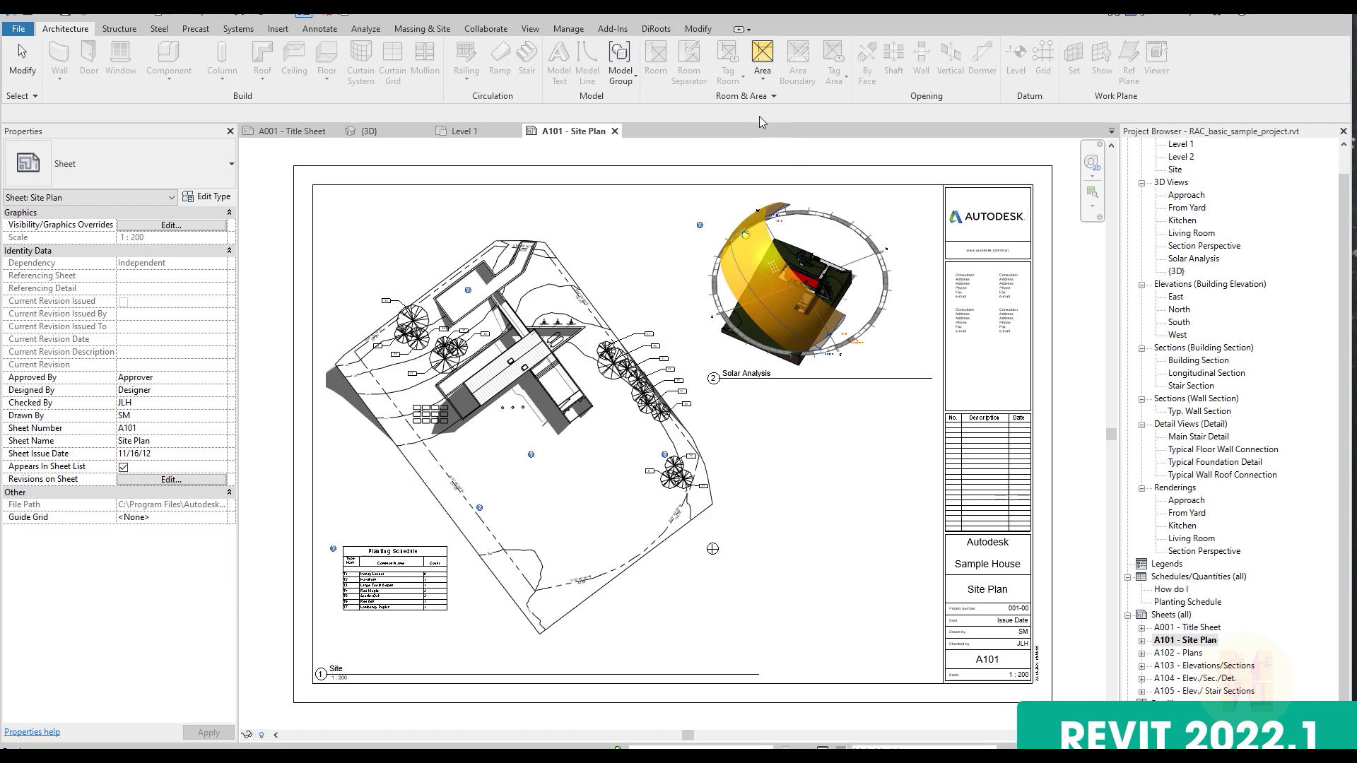
Duplicate the A101 - Site Plan sheet to create A106 - Site Plan Copy 1.
click(1193, 643)
click(1194, 646)
click(735, 427)
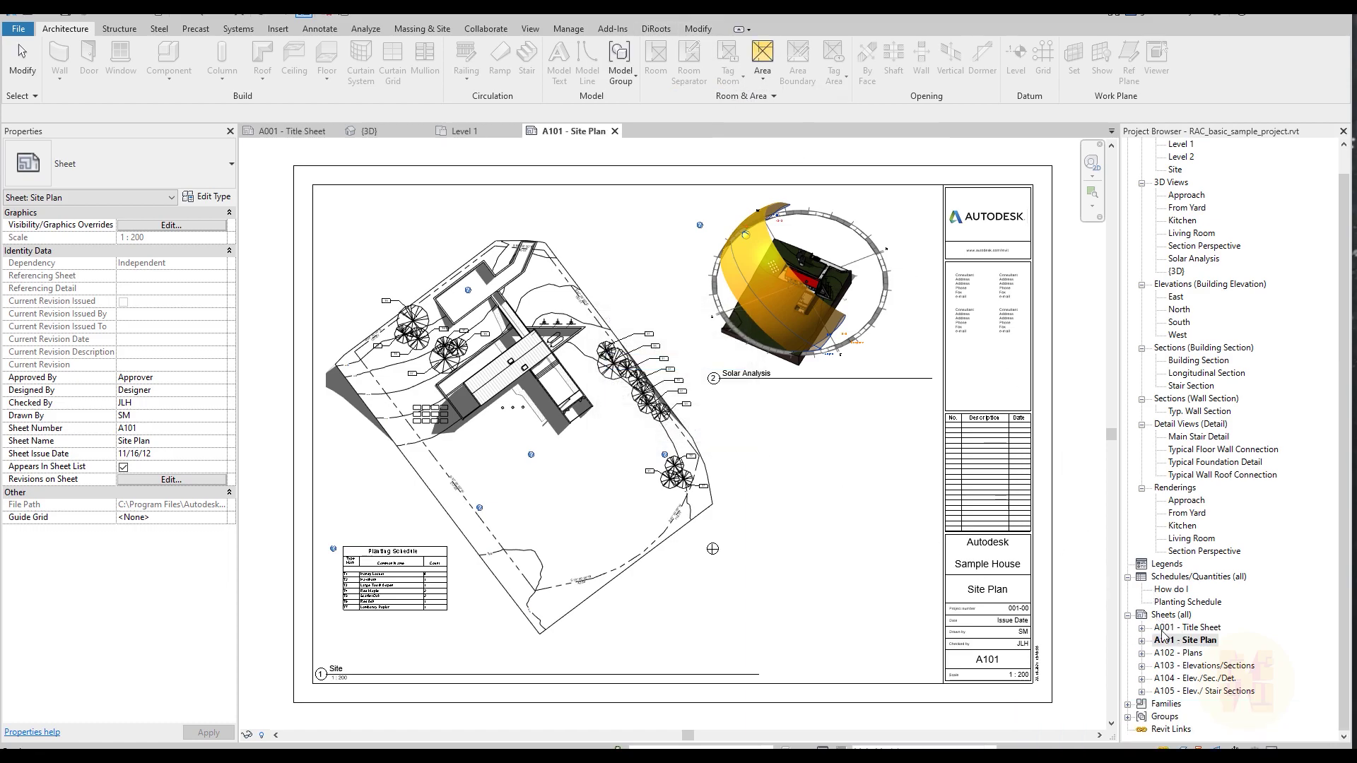
right_click(1201, 643)
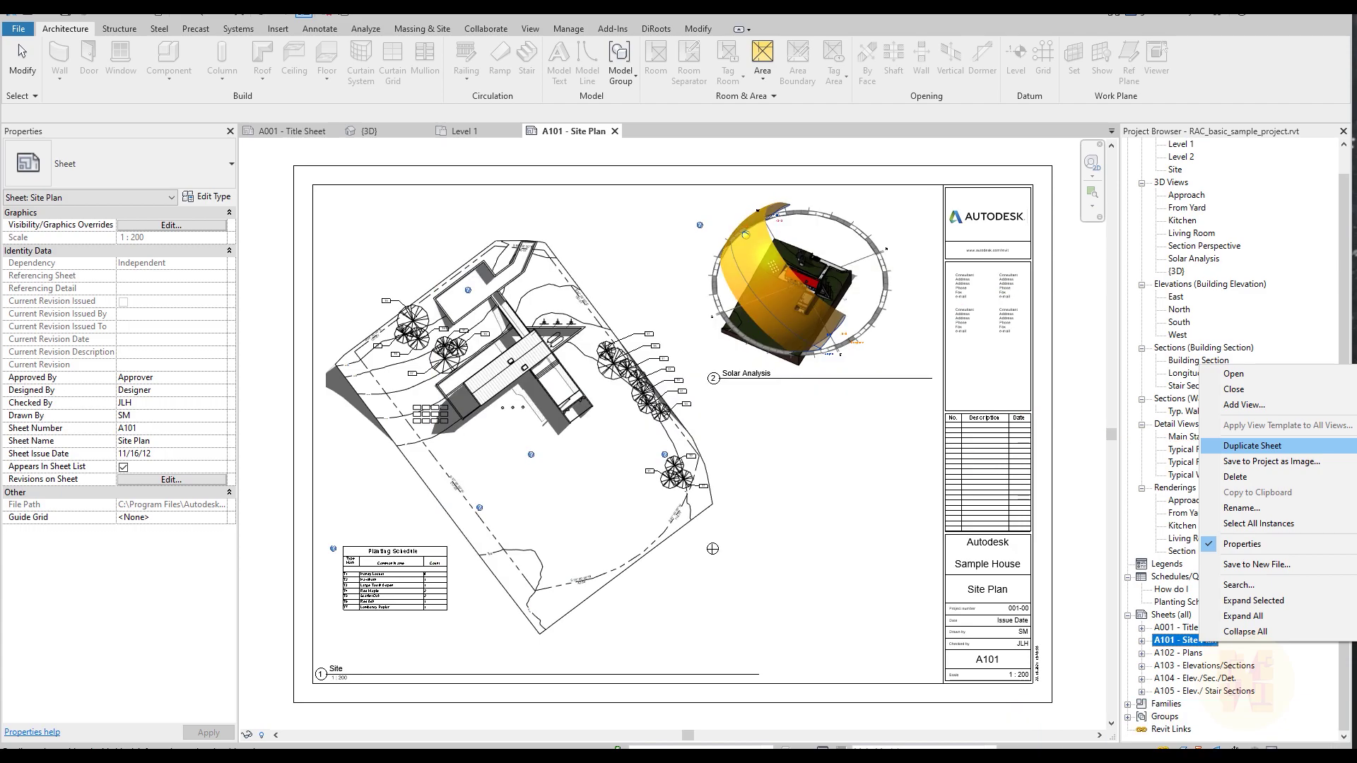
click(1252, 445)
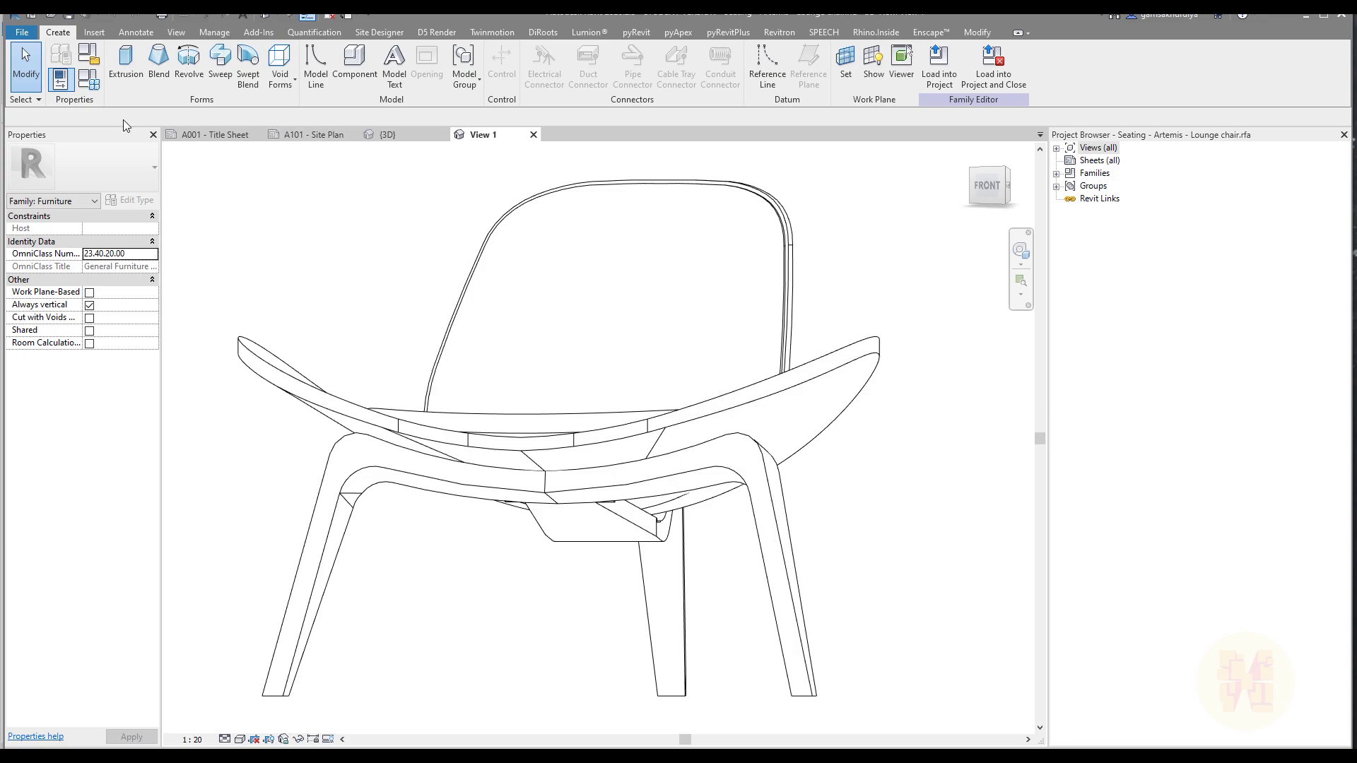
In the lounge chair's Family Types, duplicate Default Elevation as Default Elevation 2.
click(89, 91)
click(333, 302)
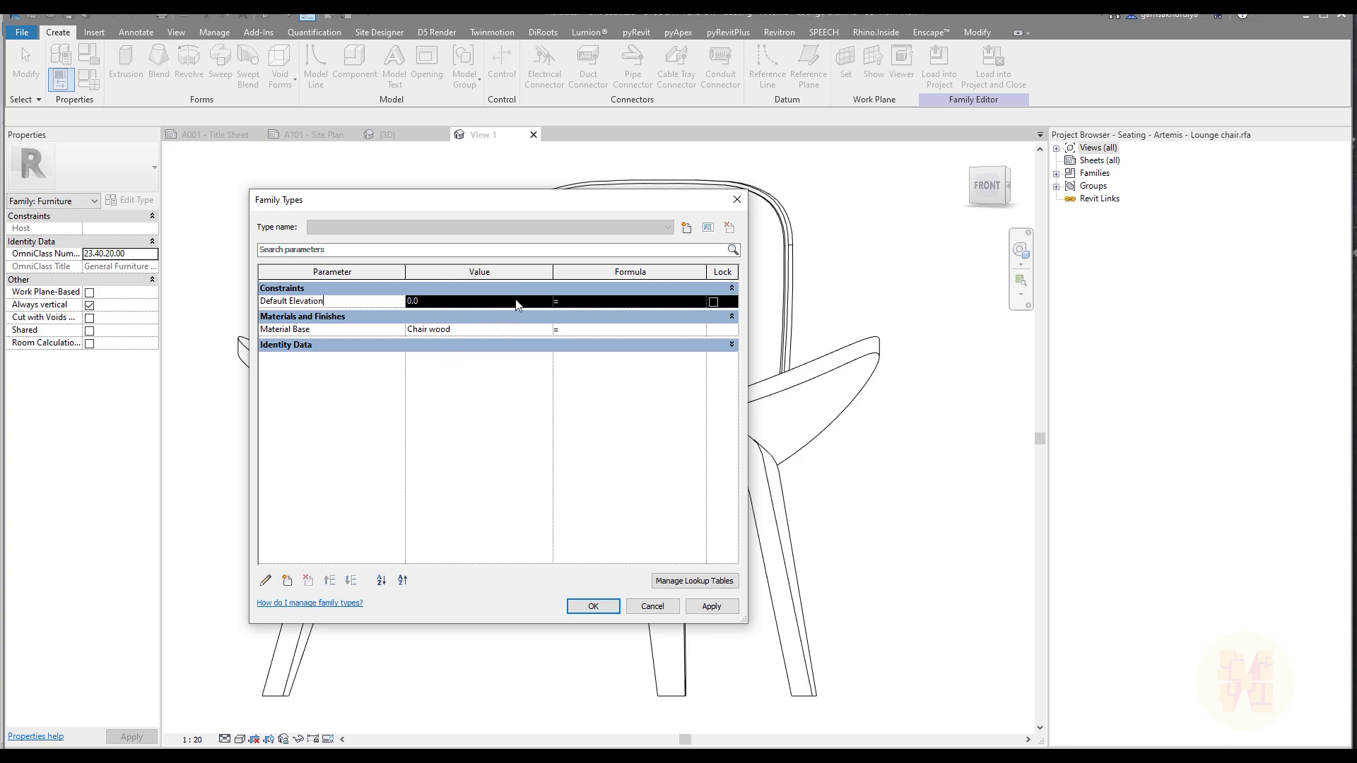
click(737, 199)
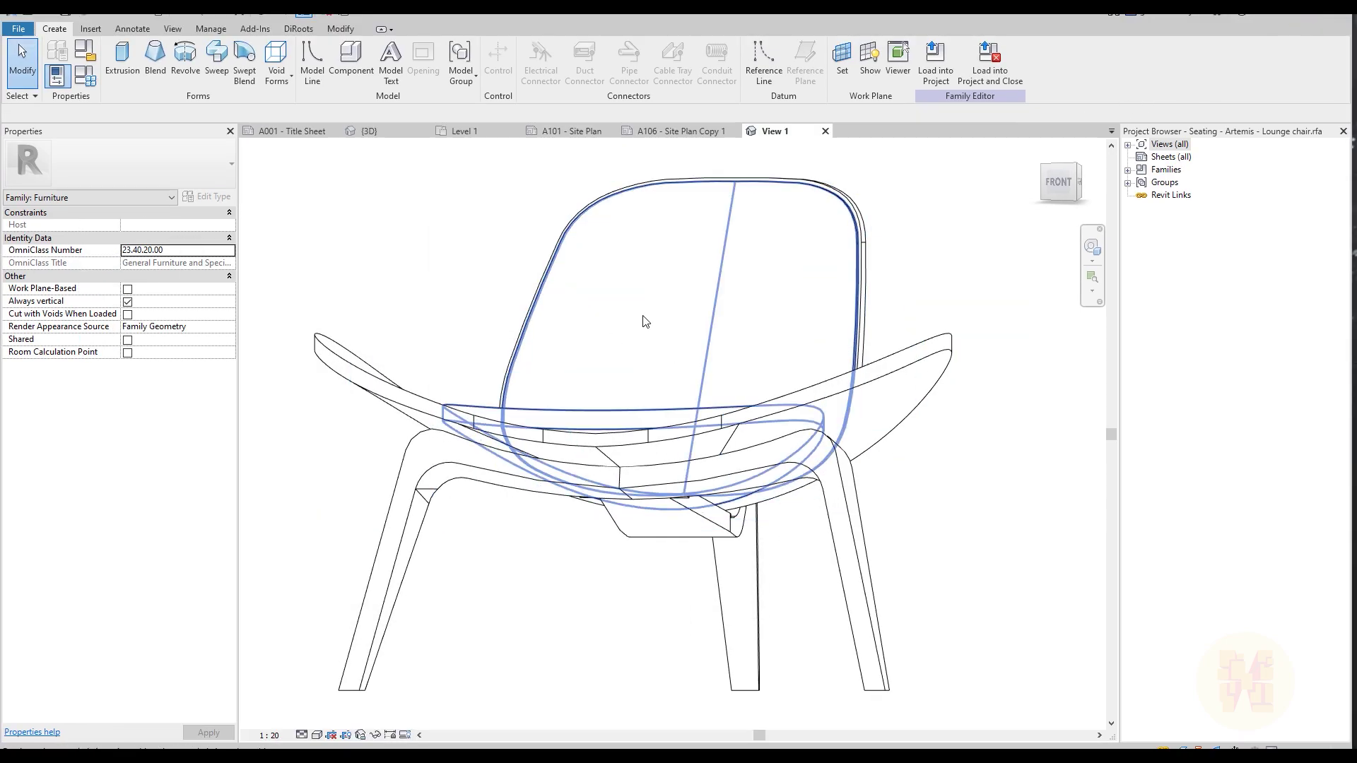
click(85, 75)
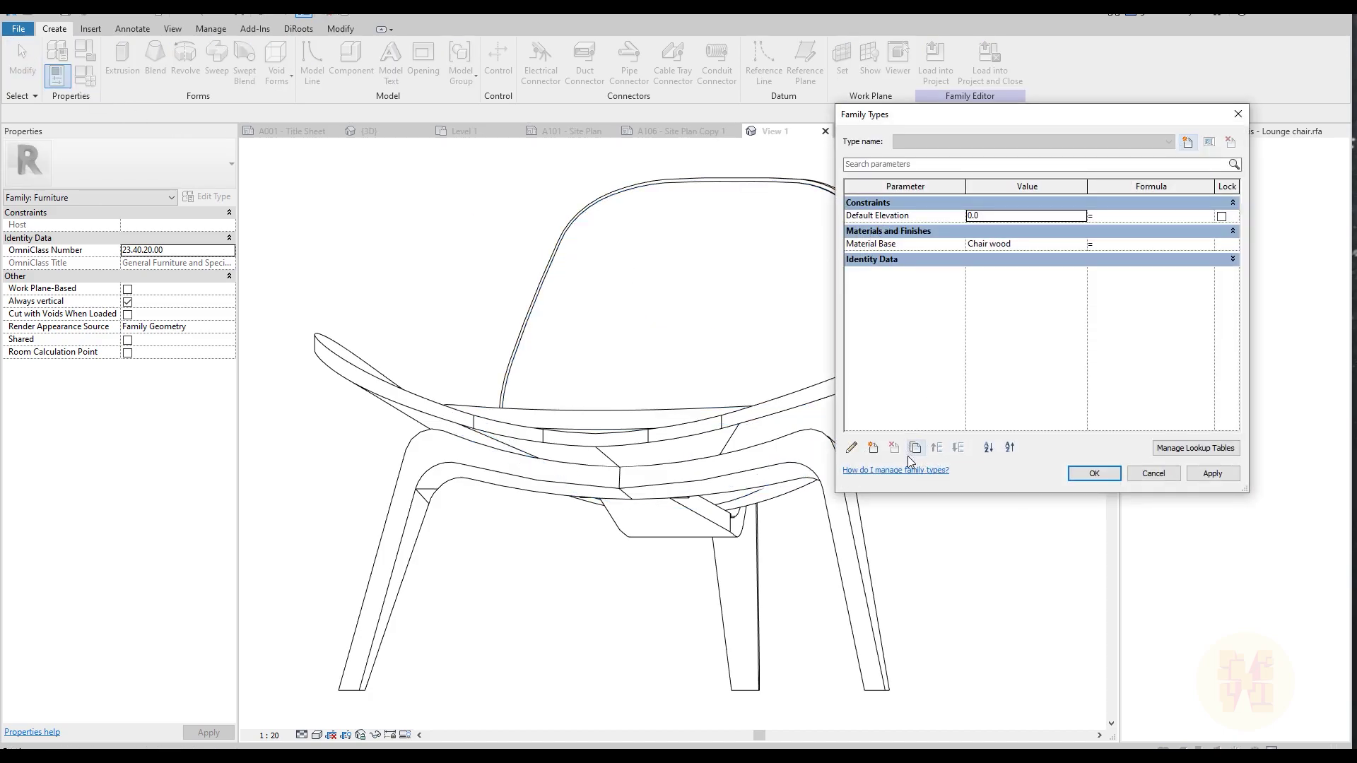
click(916, 209)
click(916, 210)
click(917, 217)
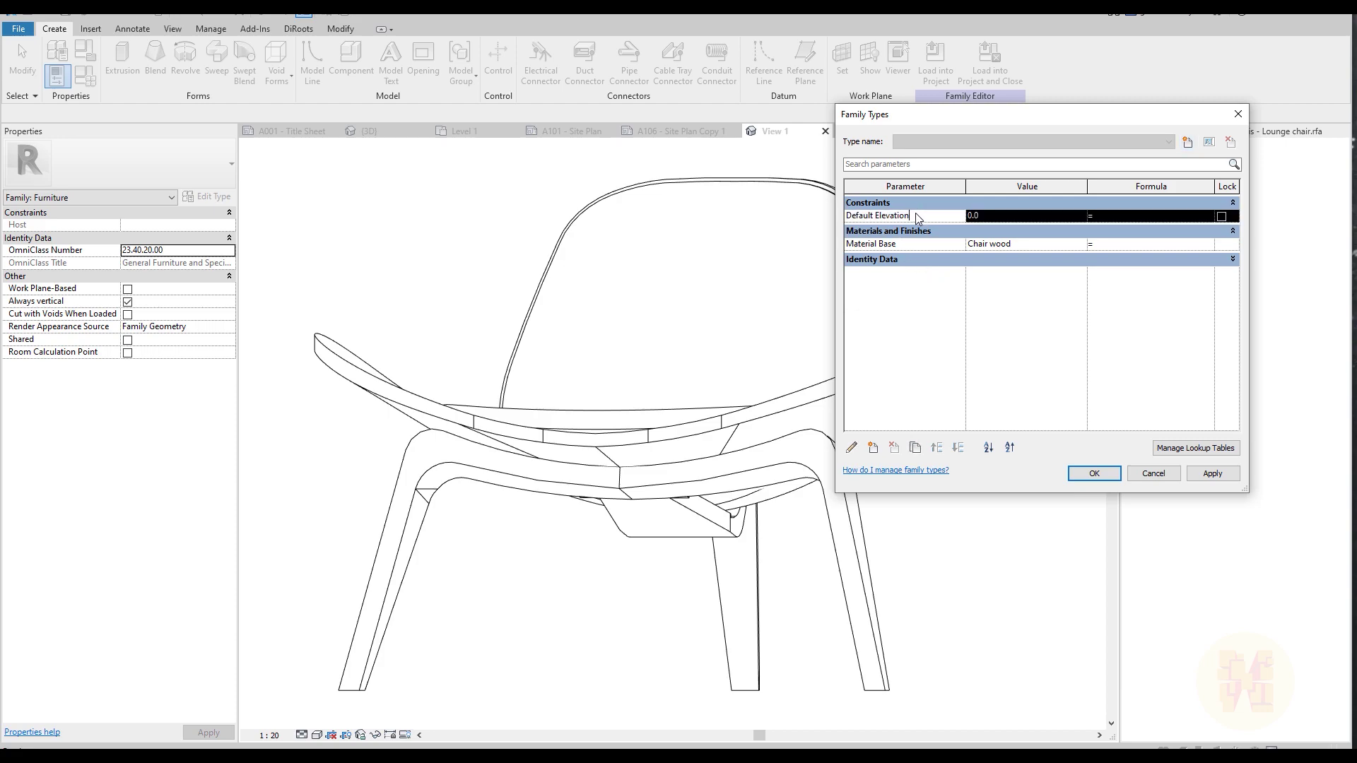
click(915, 448)
click(1054, 336)
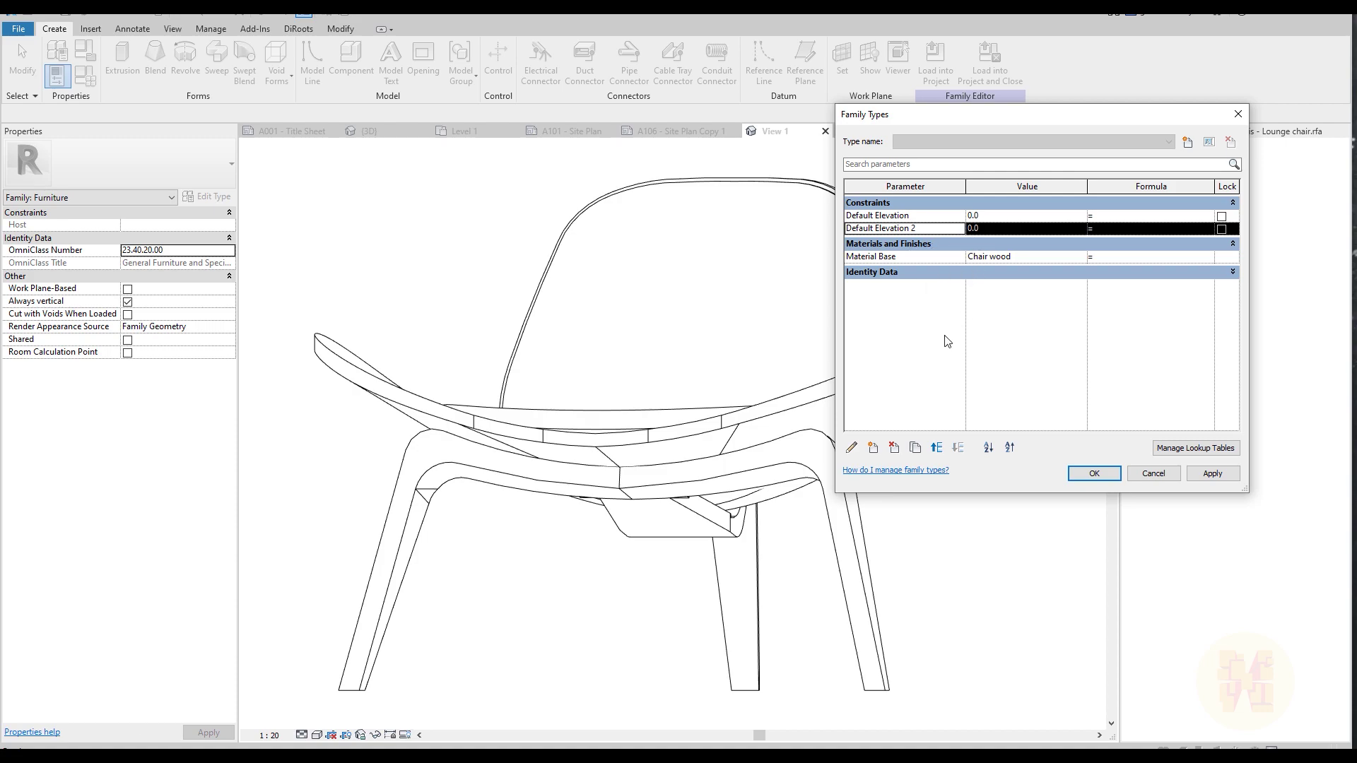
click(931, 230)
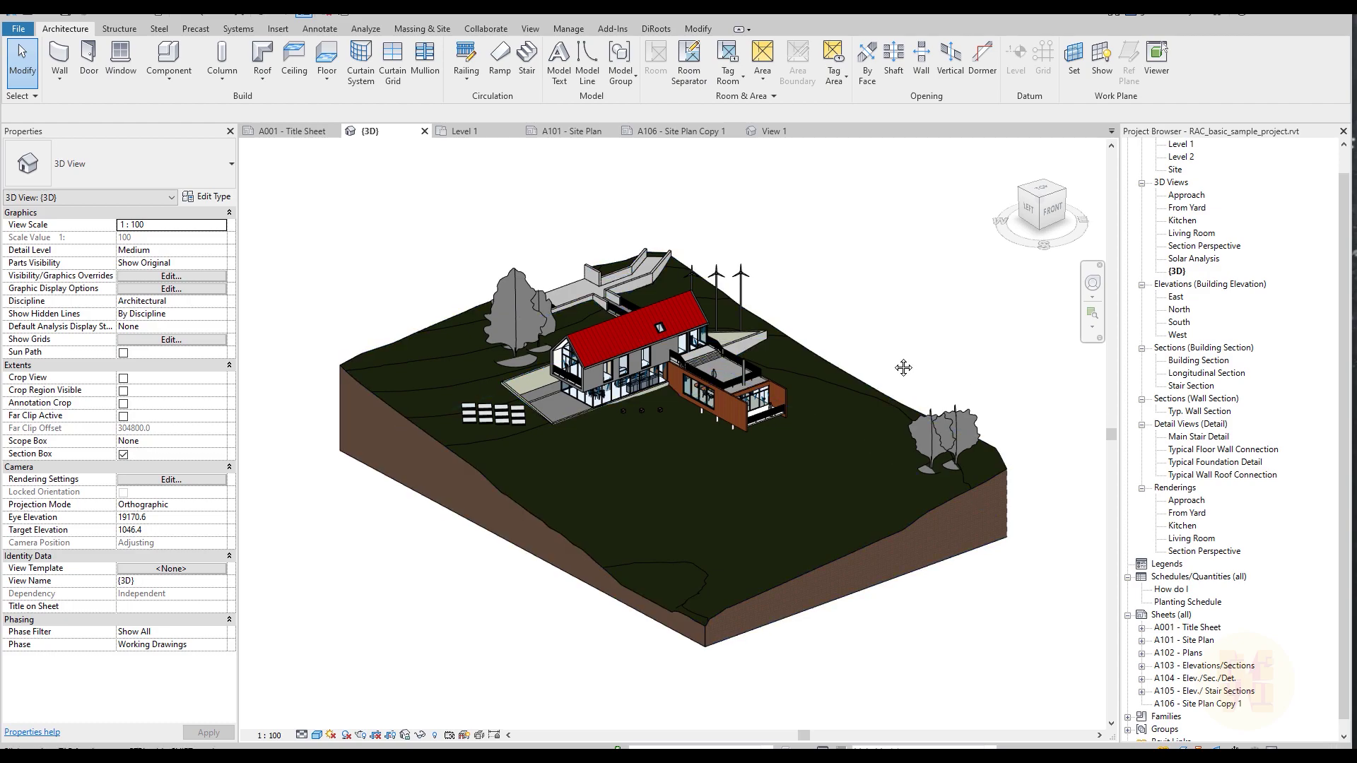
Recentre the 3D house view and switch to the Massing & Site tools.
mouse_move(905, 367)
middle_down()
mouse_move(880, 390)
mouse_move(883, 373)
middle_up()
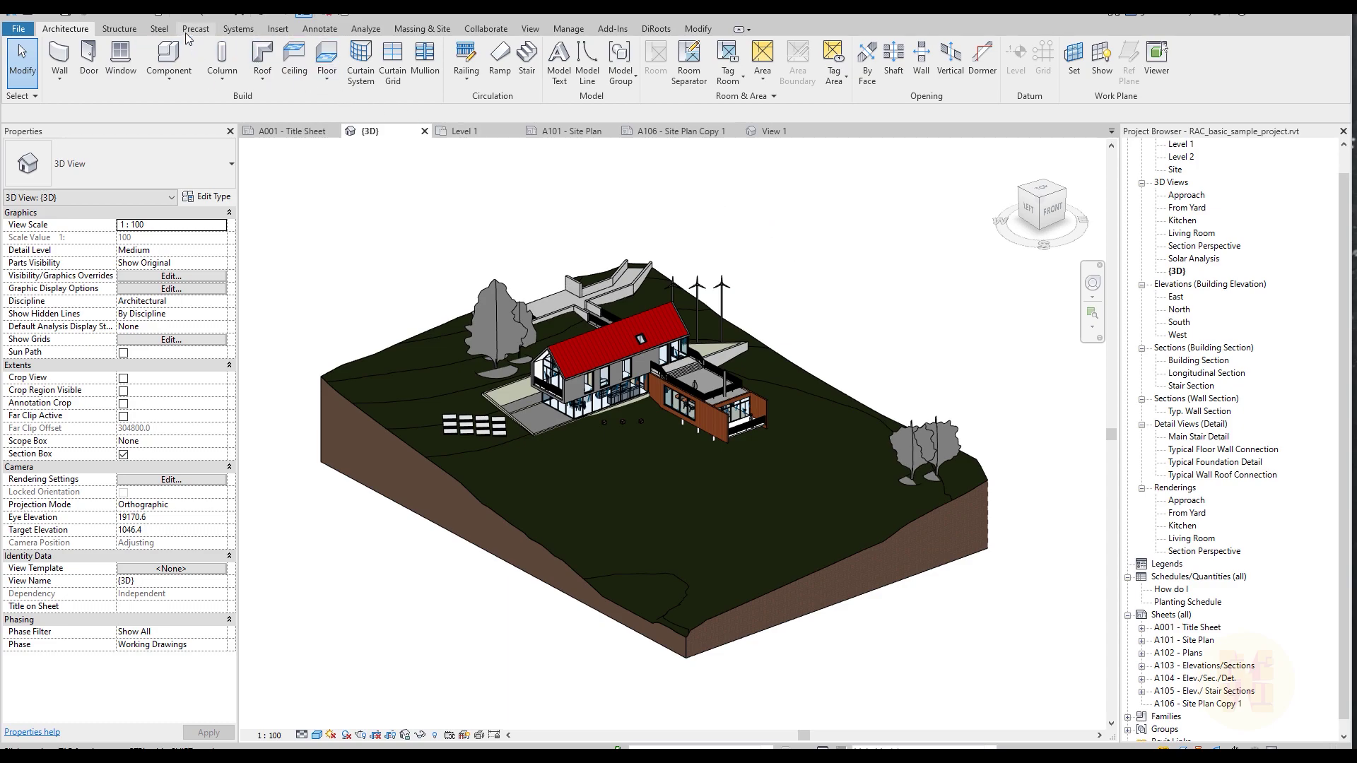
click(422, 28)
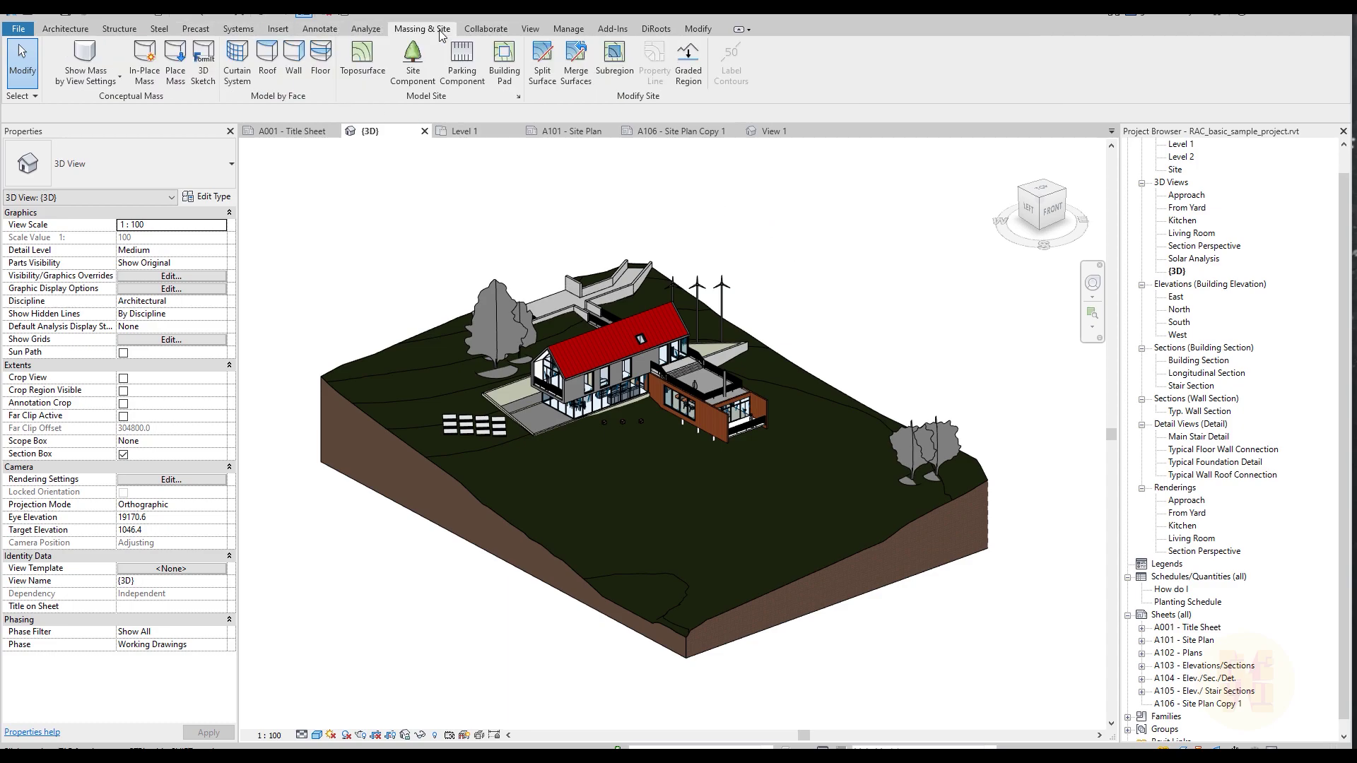